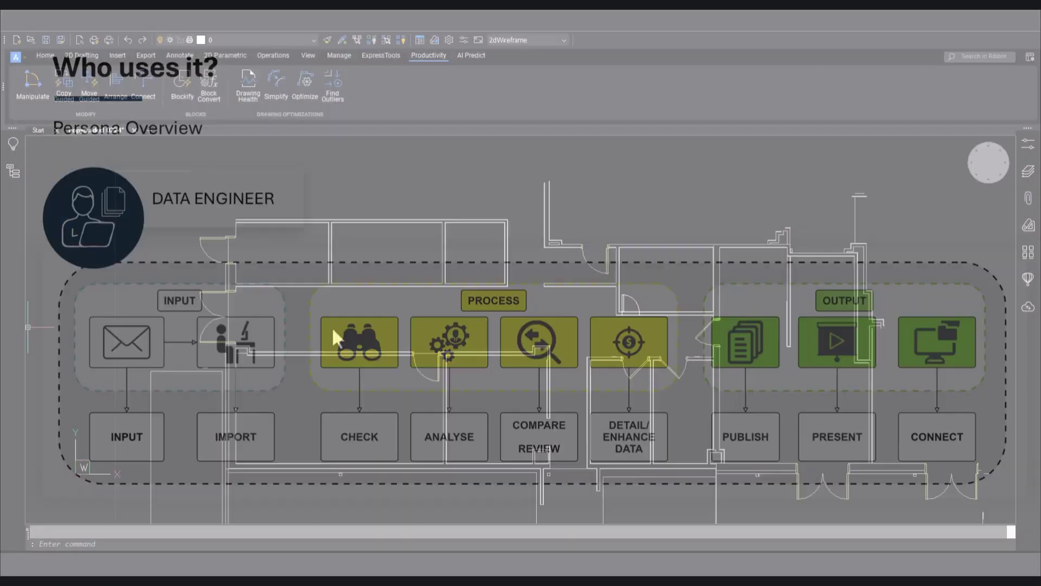
scroll(333, 329, up, 2)
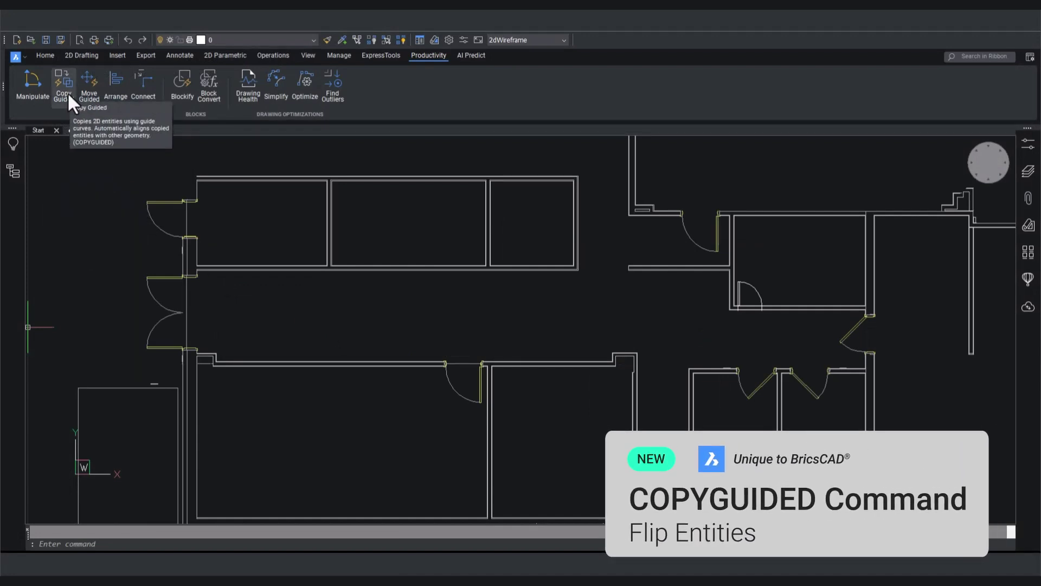
Start a guided copy and window-select the door
click(67, 92)
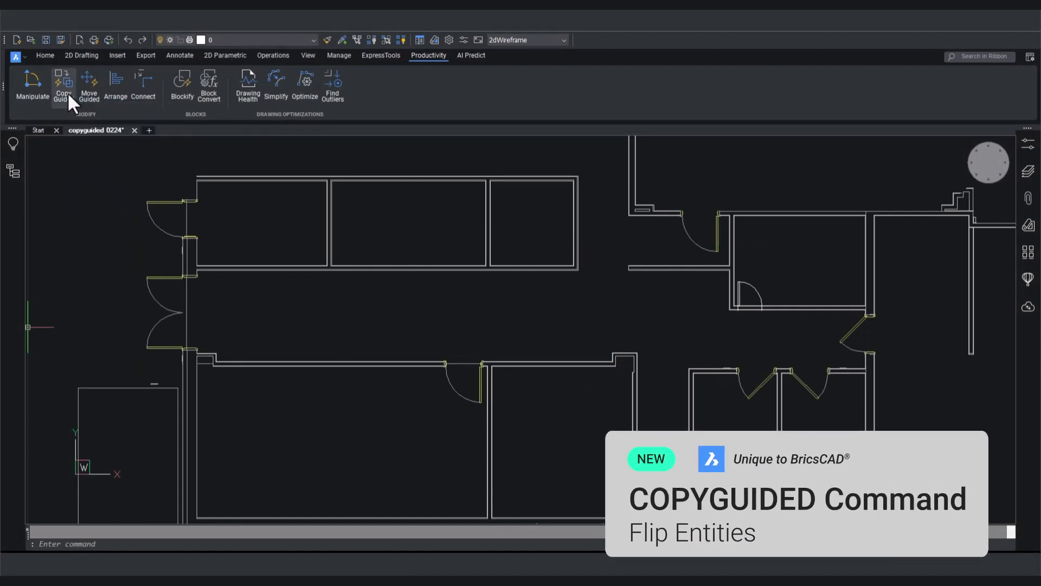
click(431, 343)
click(480, 423)
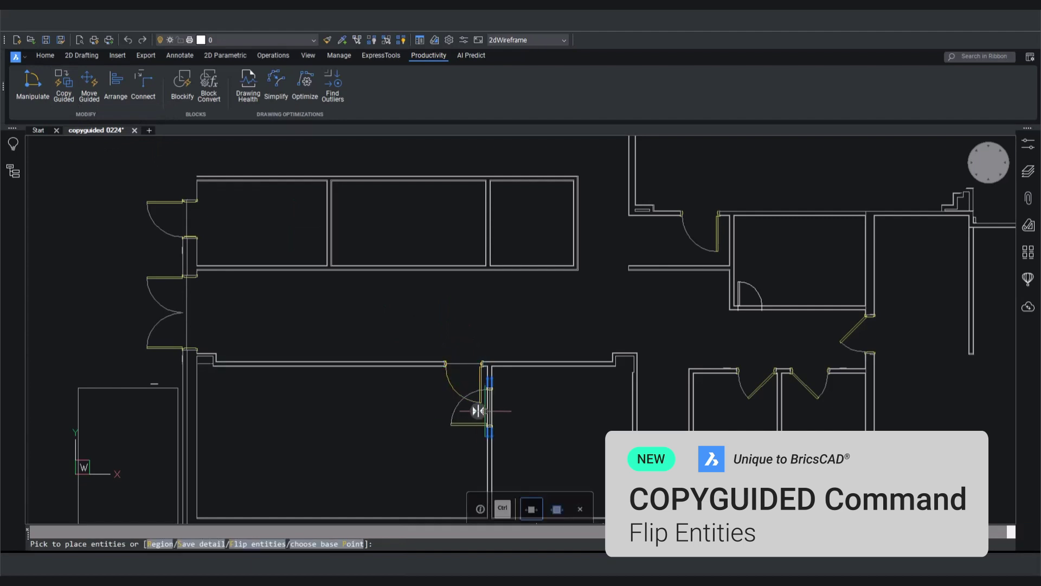
scroll(560, 356, up, 4)
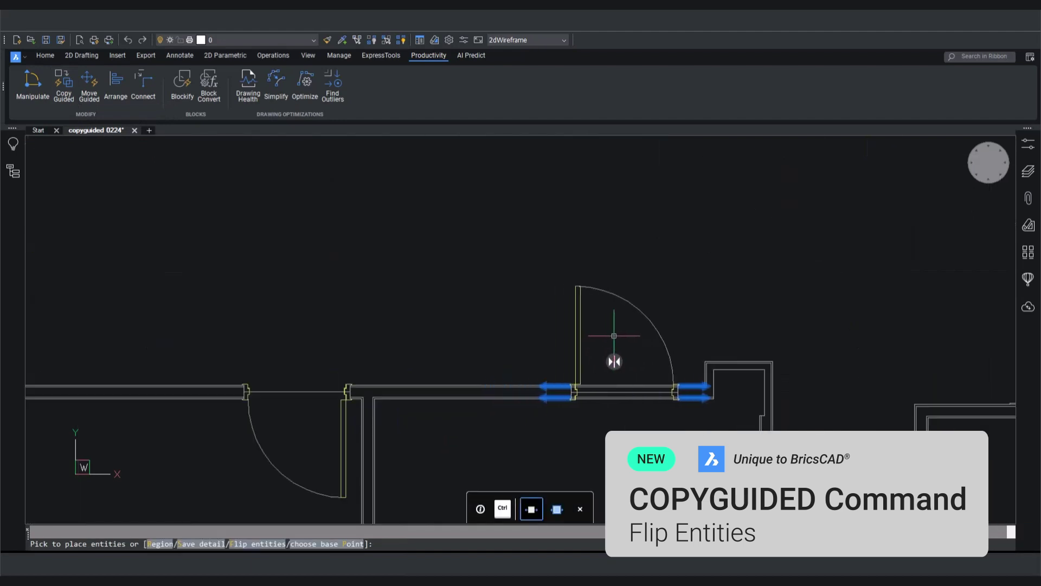
scroll(472, 420, down, 3)
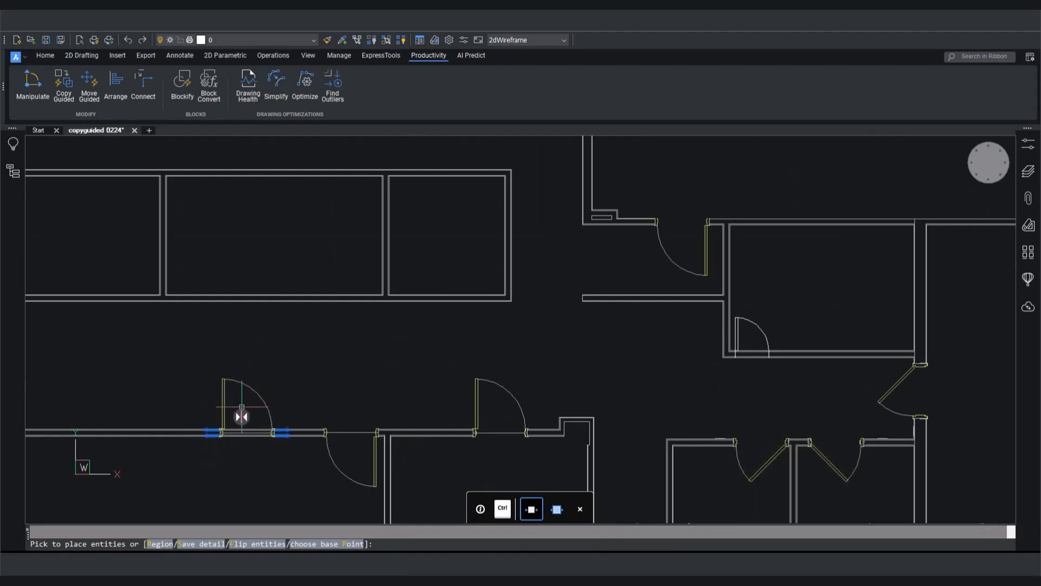
scroll(242, 418, up, 5)
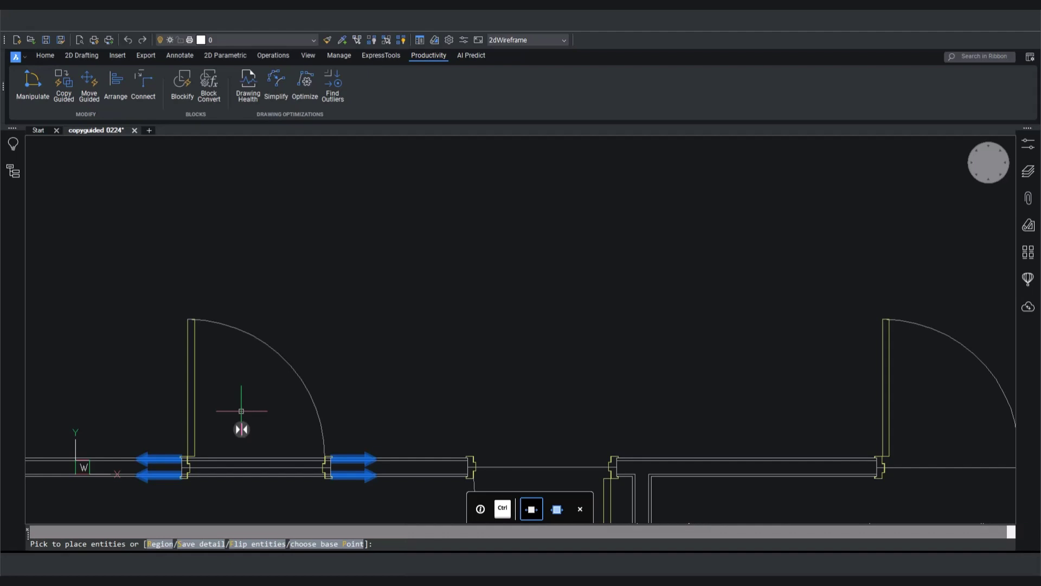
scroll(241, 425, up, 3)
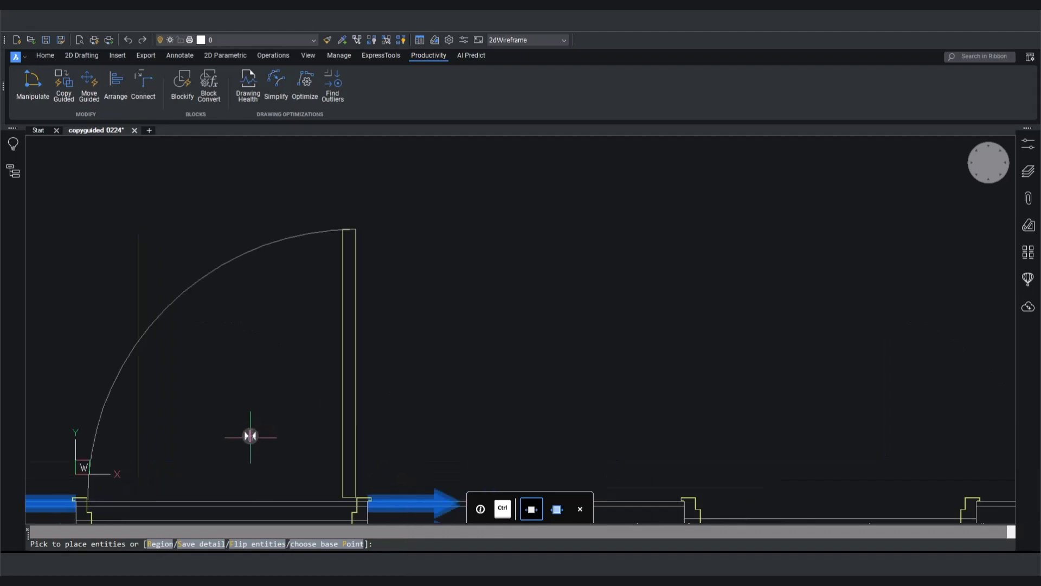
Place the door copy in the upper room's wall, flipping its orientation with Ctrl
key(ctrl)
middle_drag(255, 431, 266, 374)
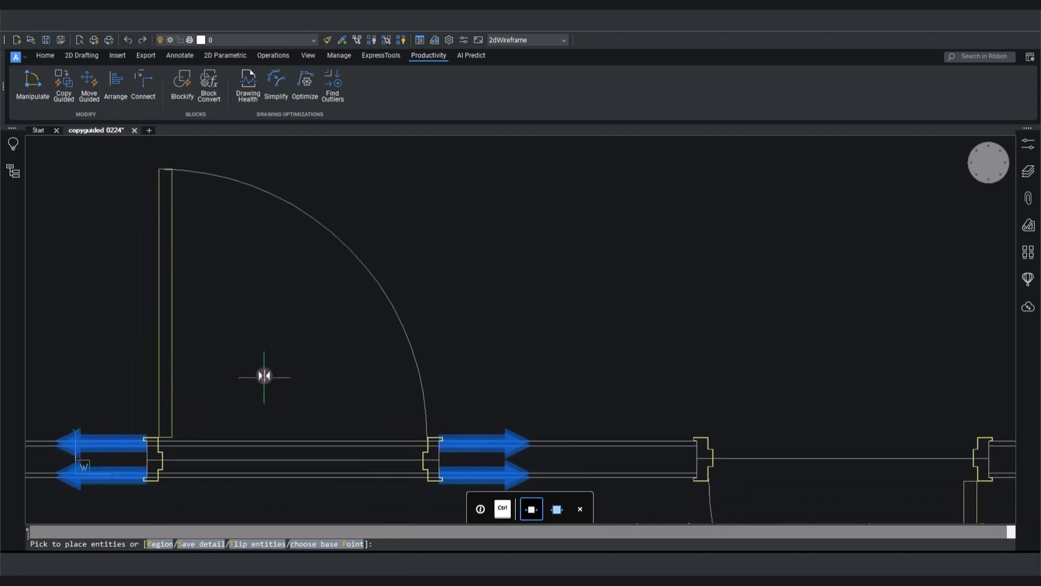
key(ctrl)
key(ctrl)
scroll(265, 375, down, 3)
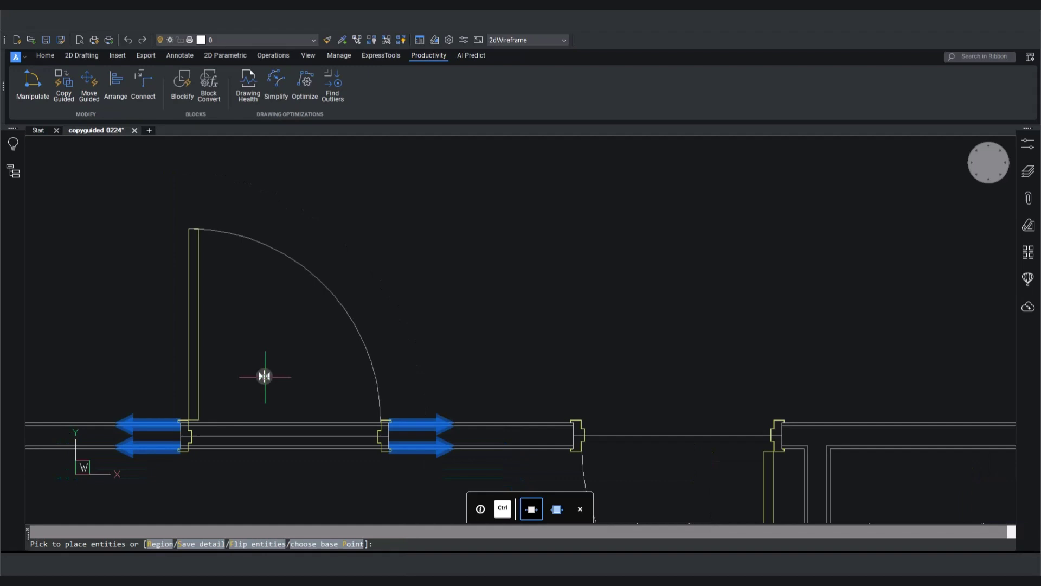
key(ctrl)
key(ctrl)
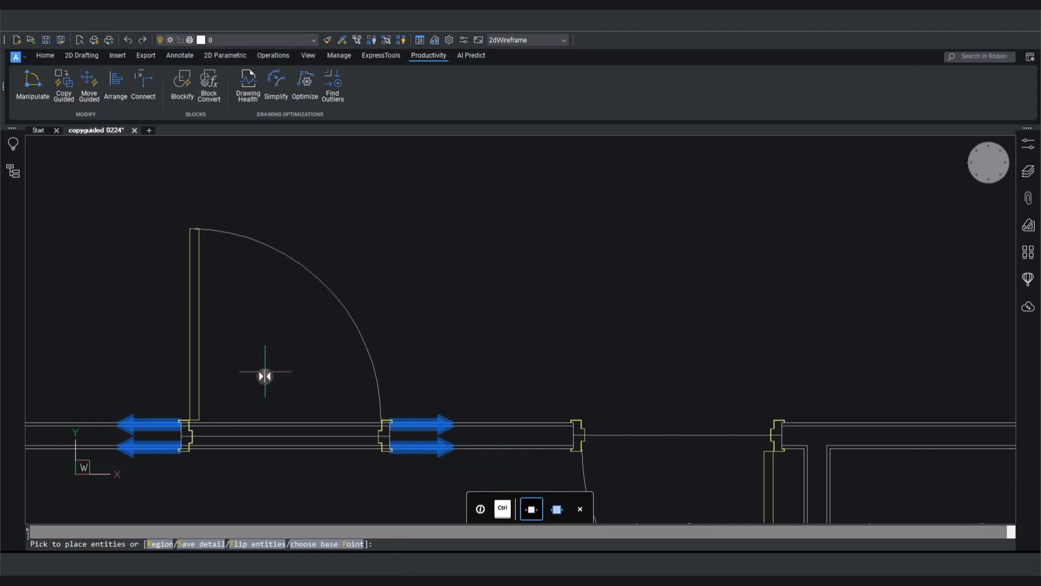
key(ctrl)
scroll(264, 375, down, 3)
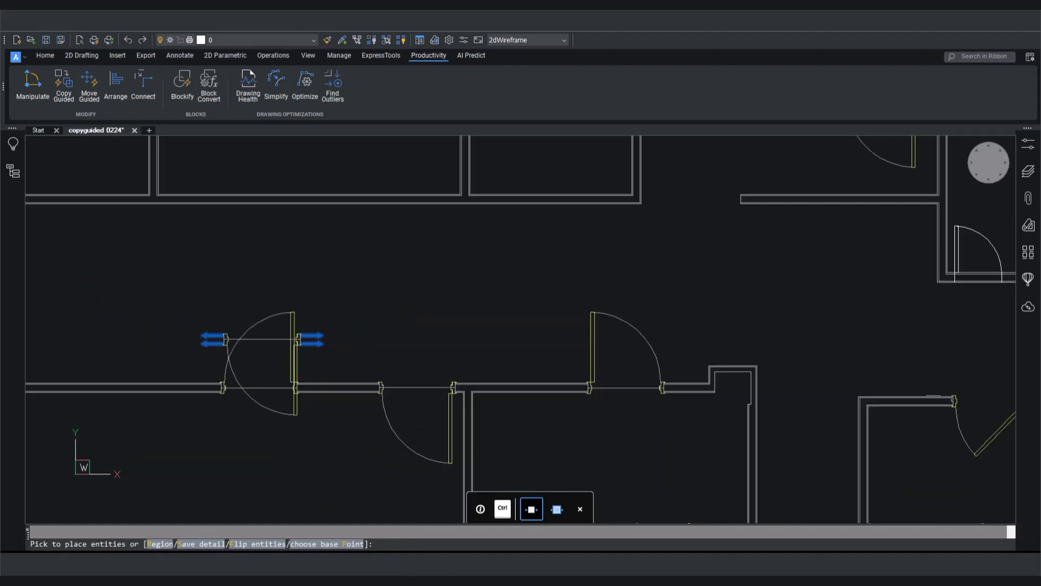
scroll(268, 363, down, 3)
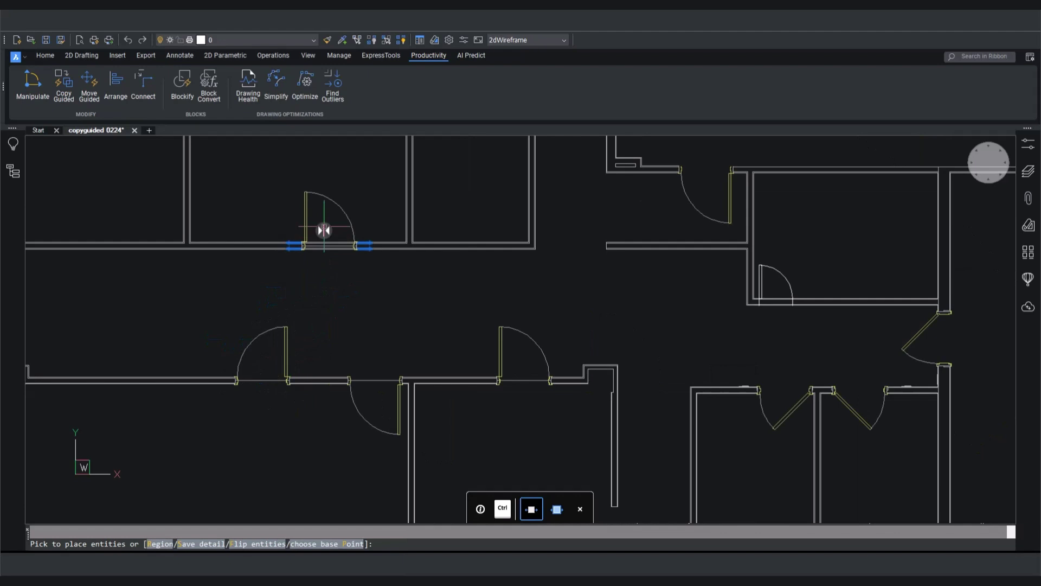
key(ctrl)
key(ctrl)
key(ctrl)
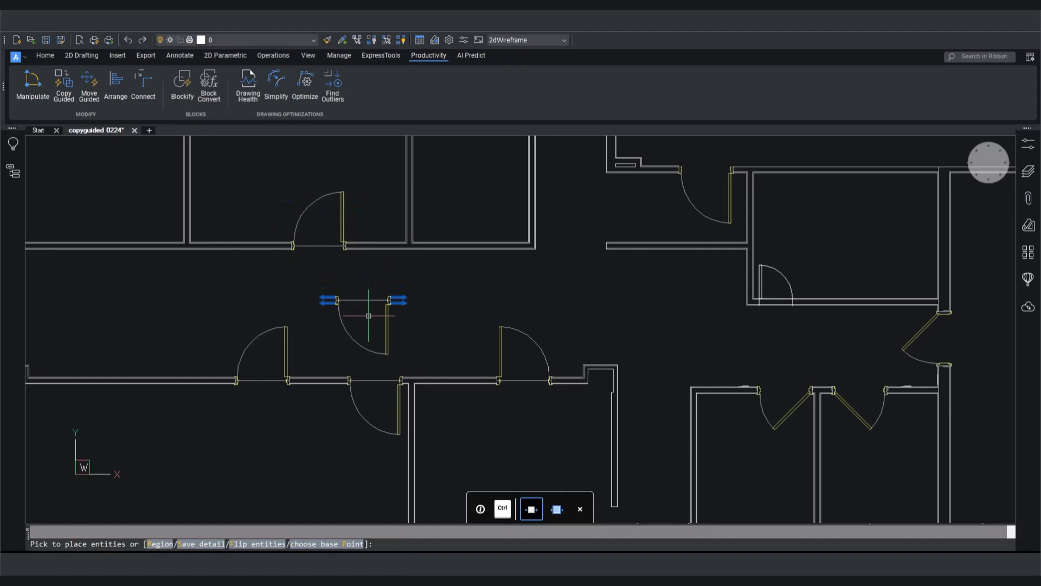
key(Escape)
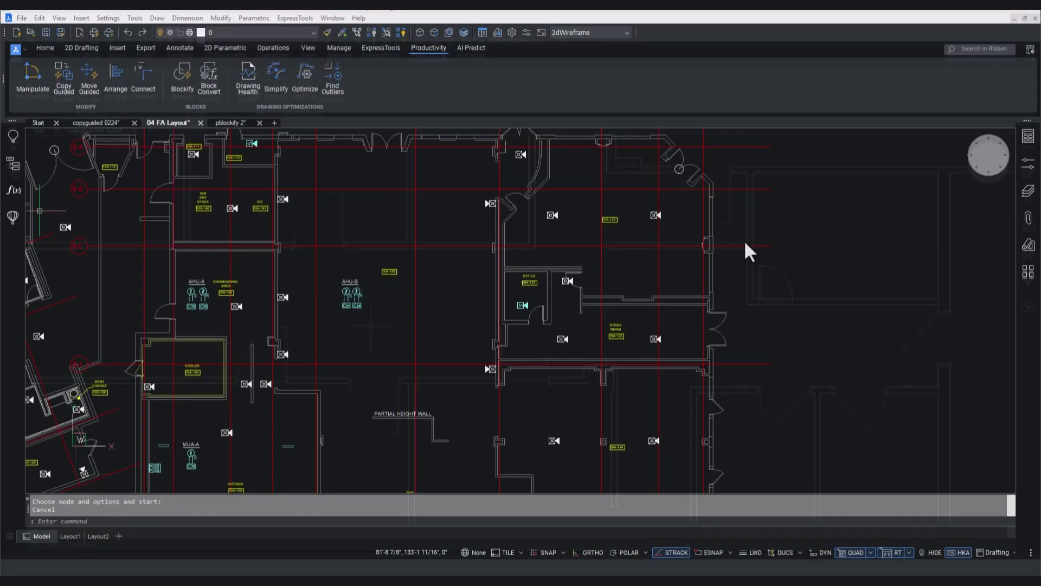
scroll(573, 217, up, 2)
scroll(570, 216, up, 3)
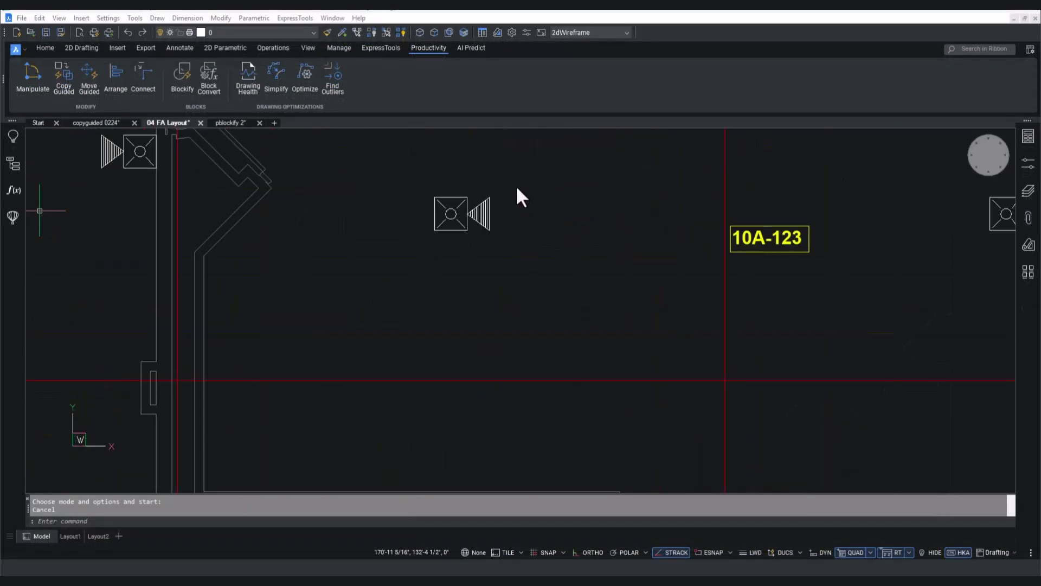
Start Blockify and window-select the speaker symbol as the source geometry
click(518, 179)
click(406, 250)
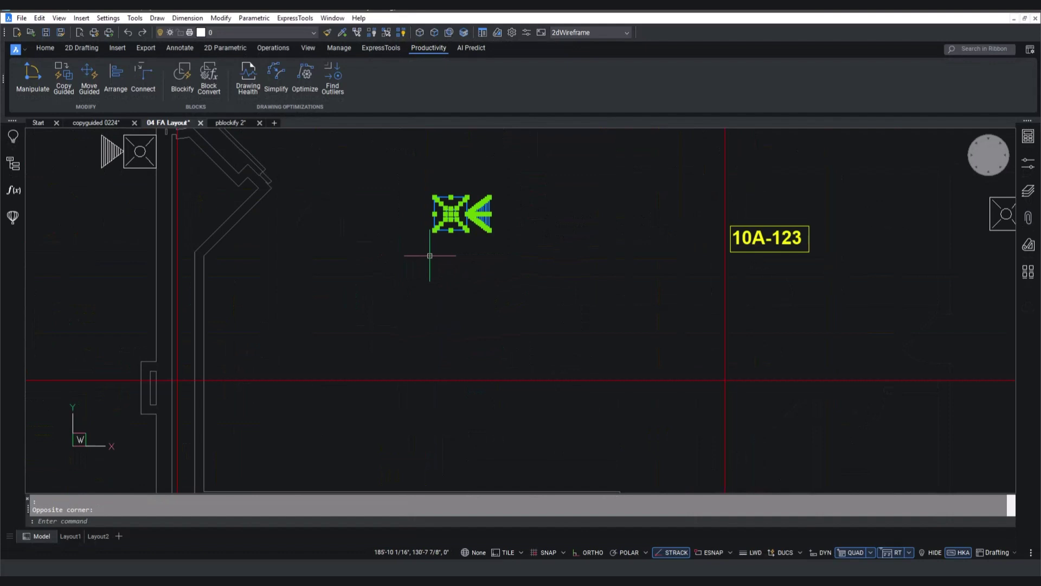
scroll(429, 256, down, 5)
key(Escape)
scroll(448, 226, up, 1)
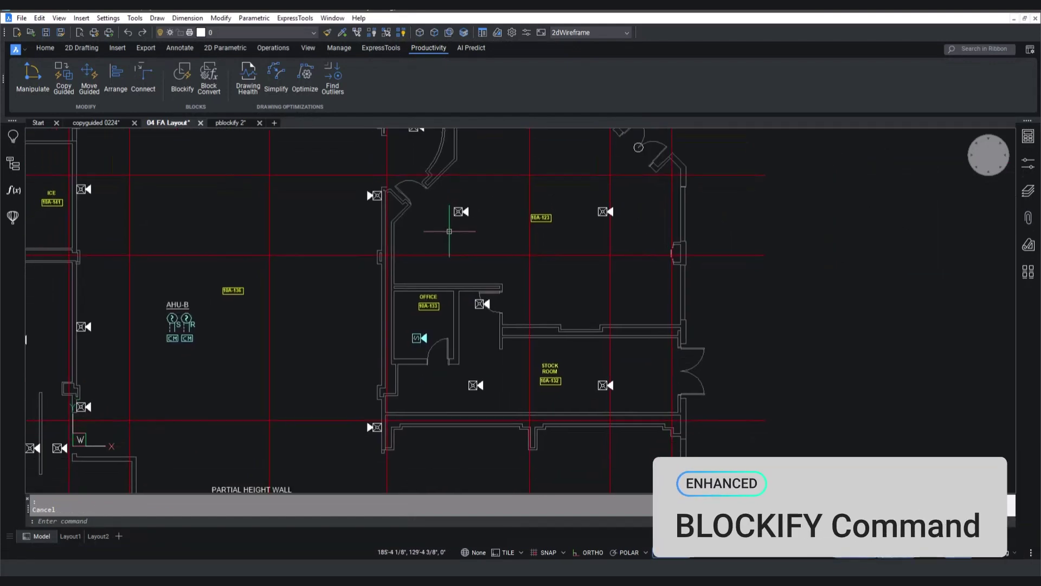
click(181, 68)
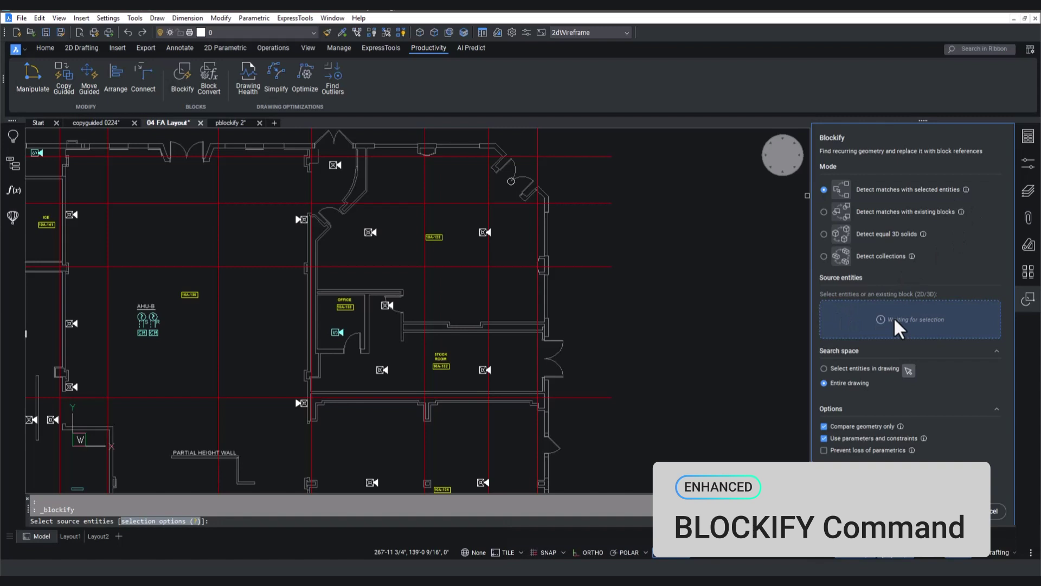
click(364, 226)
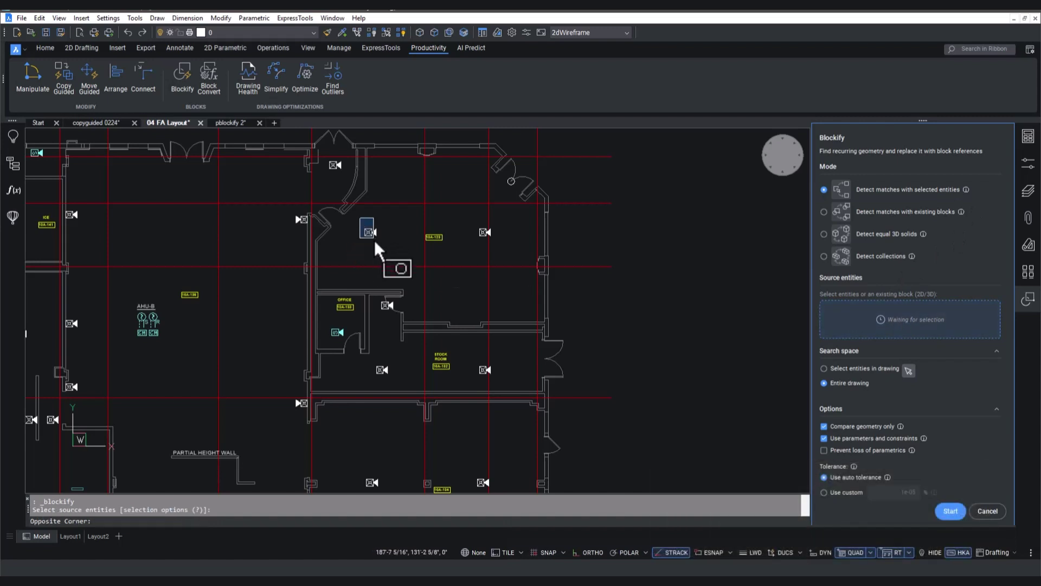
click(384, 249)
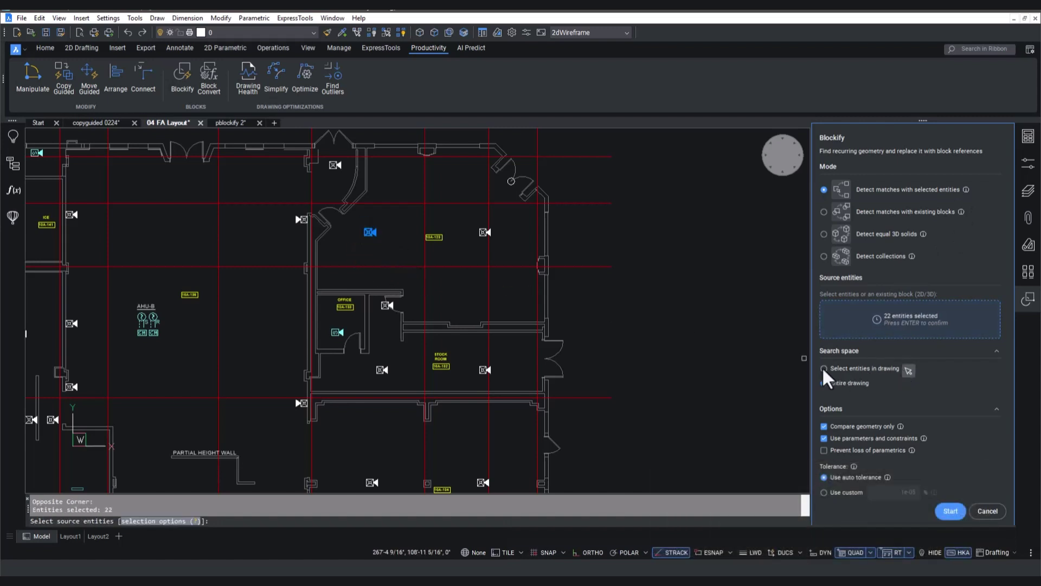
Limit the match search to a picked area and find matching symbols
click(909, 370)
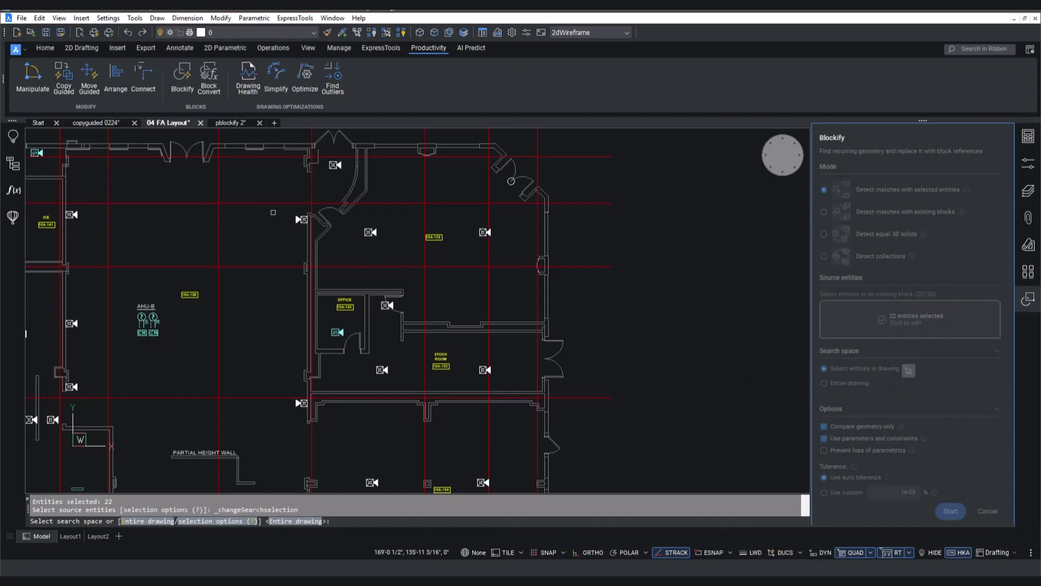
click(265, 213)
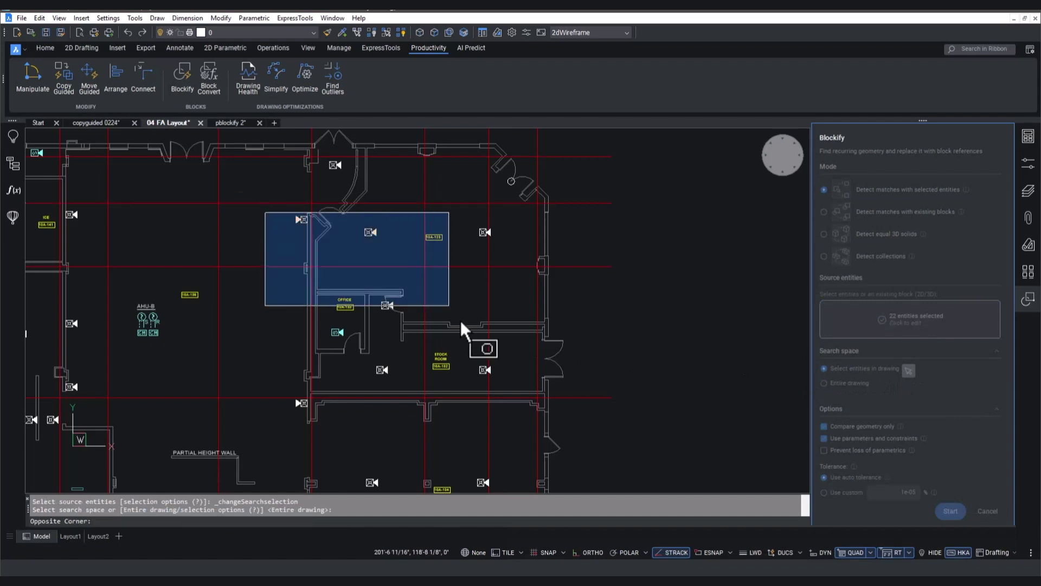
click(520, 381)
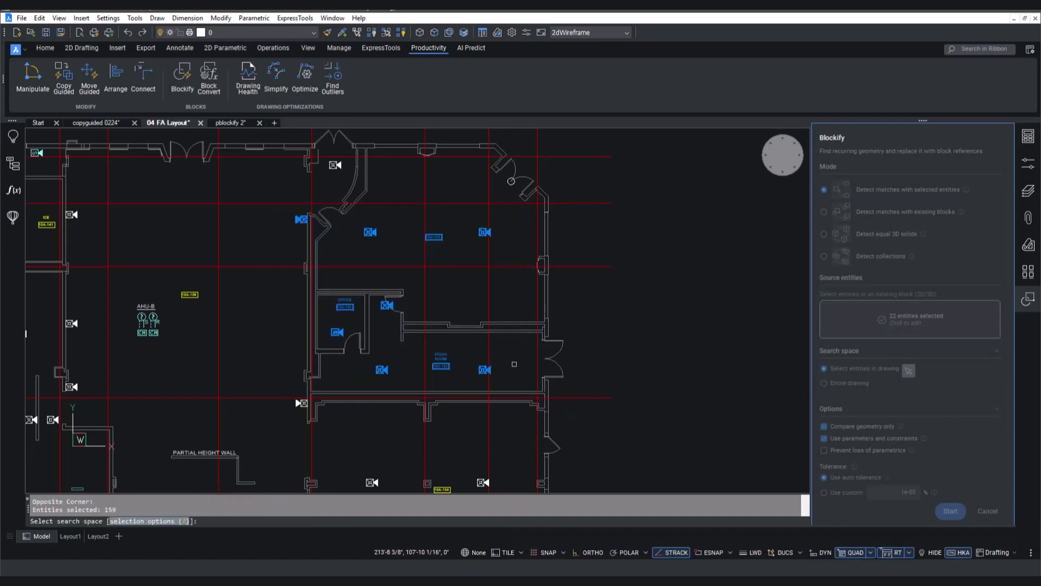
key(Return)
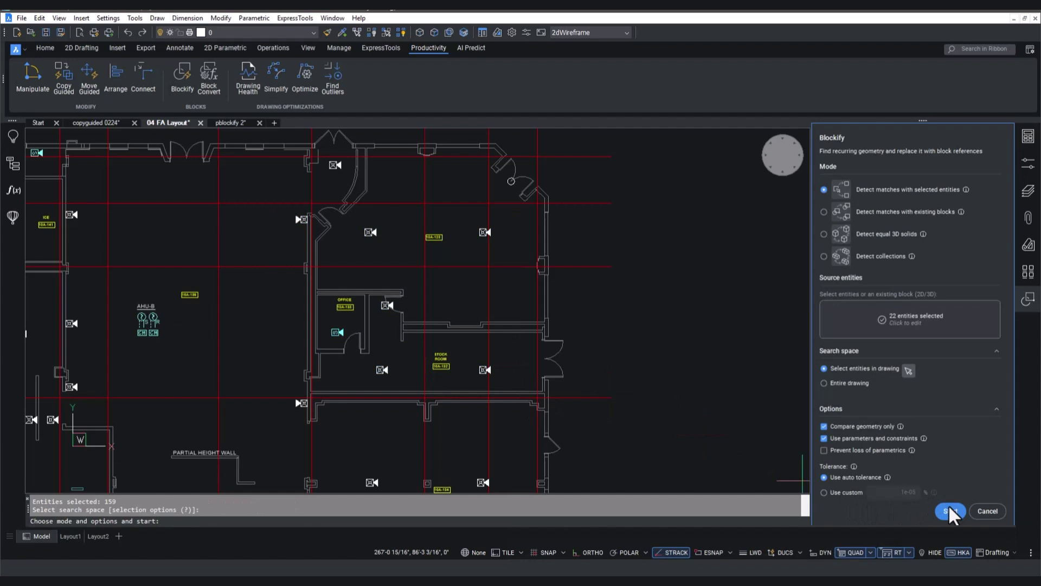
click(948, 510)
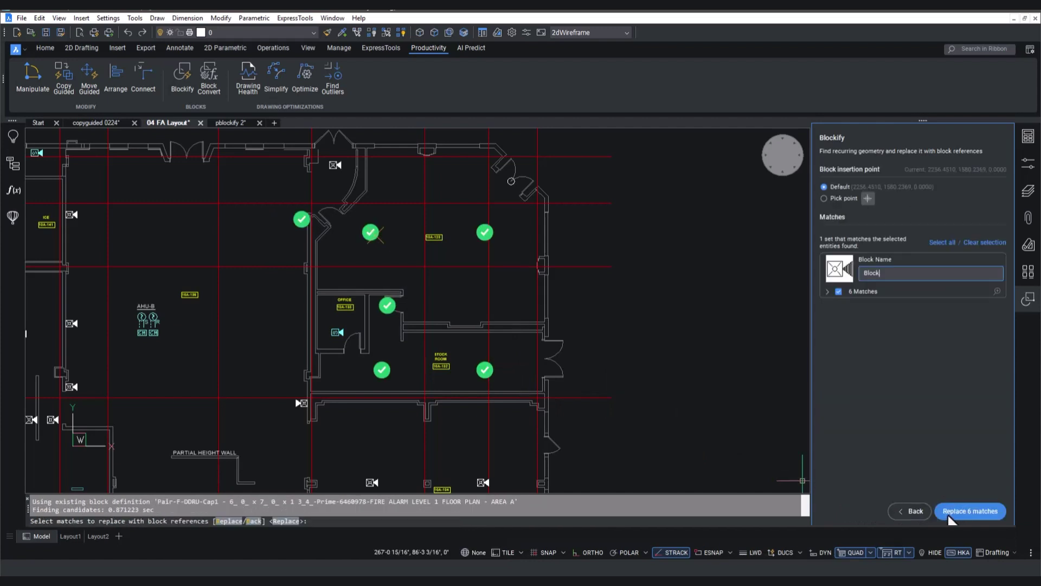
Exclude Match 2, name the block Speaker 1, and replace the six matches
click(827, 292)
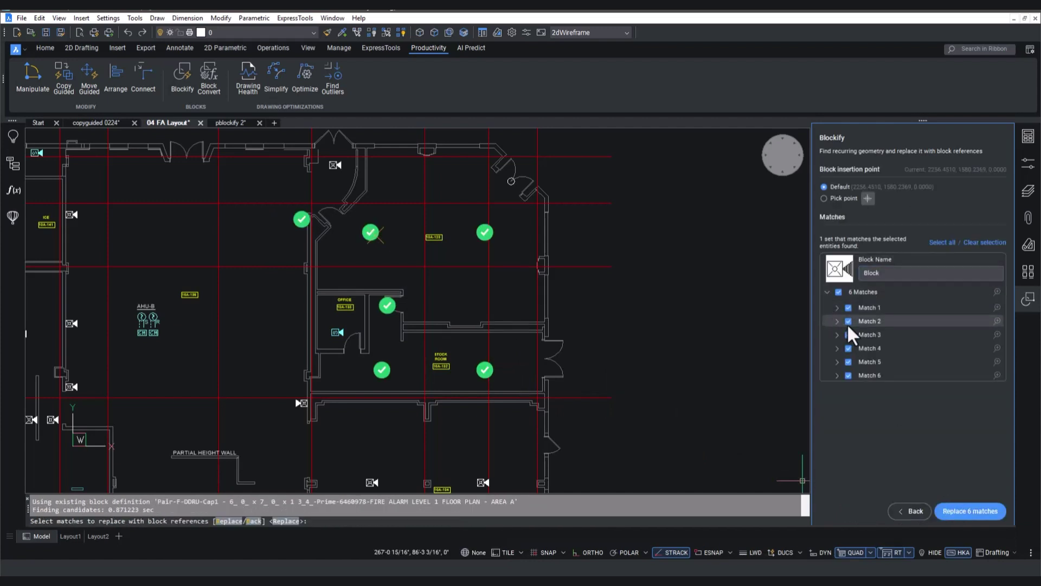
click(849, 320)
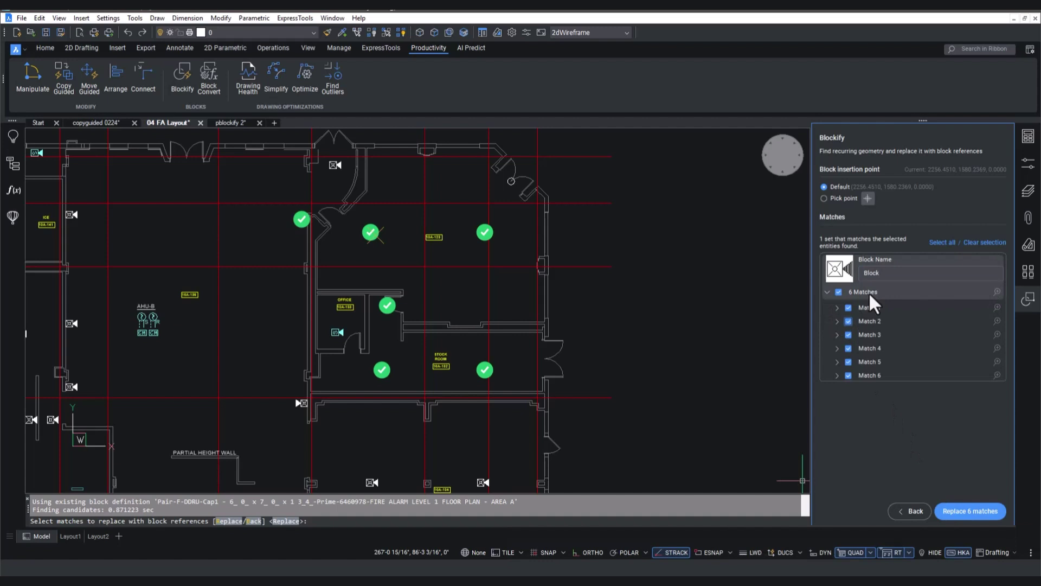
drag(883, 274, 859, 274)
text(1)
click(973, 513)
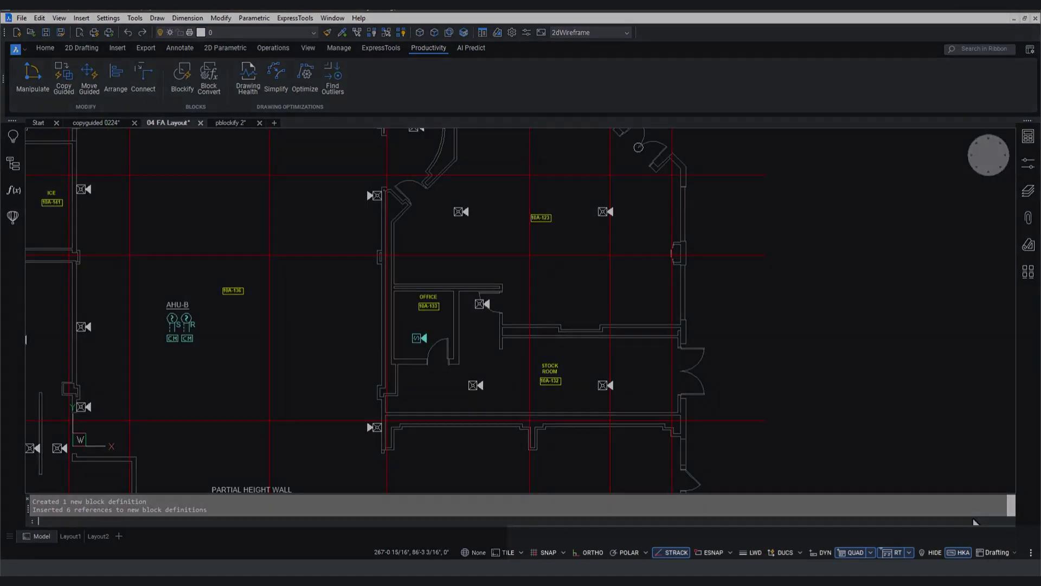
Run Blockify against a custom source-block folder, finding 42 matches
key(Escape)
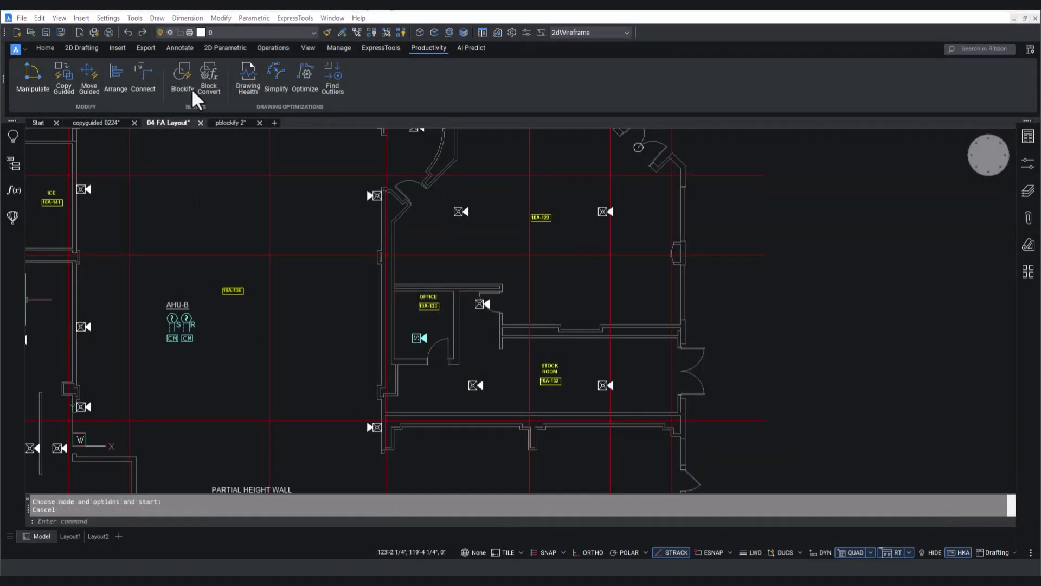
click(183, 77)
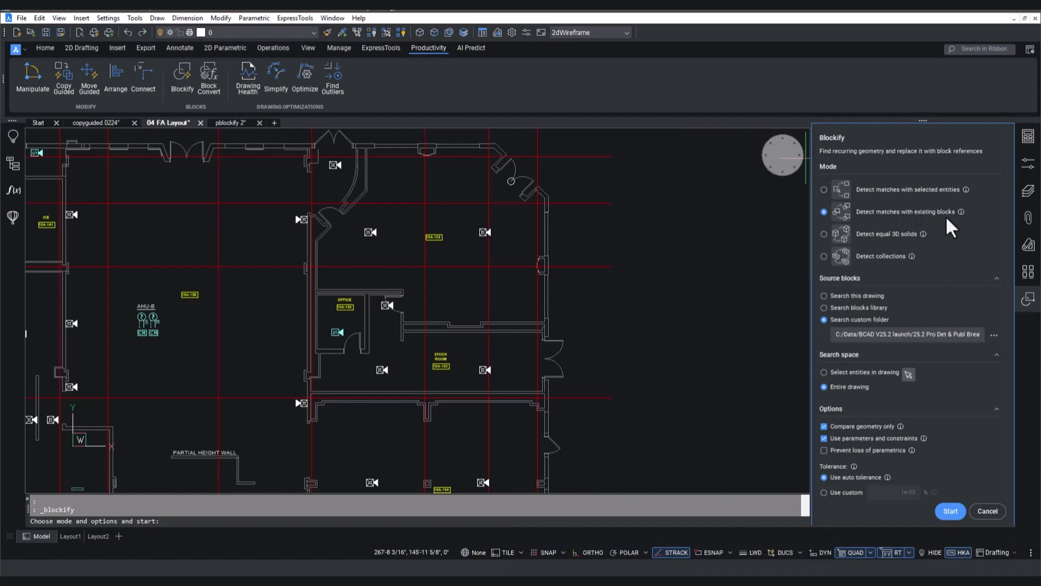
click(867, 295)
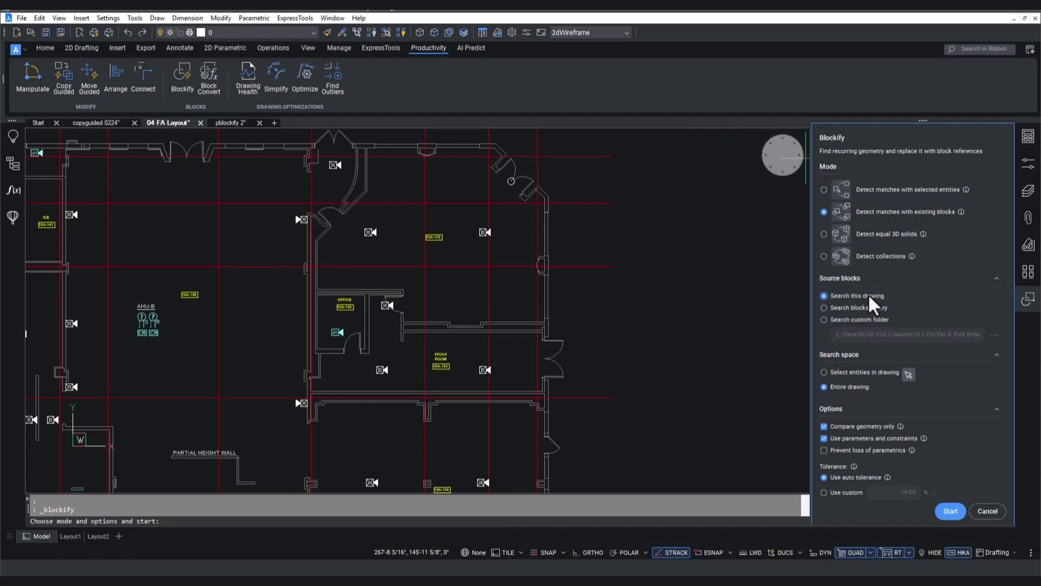
click(827, 319)
click(994, 336)
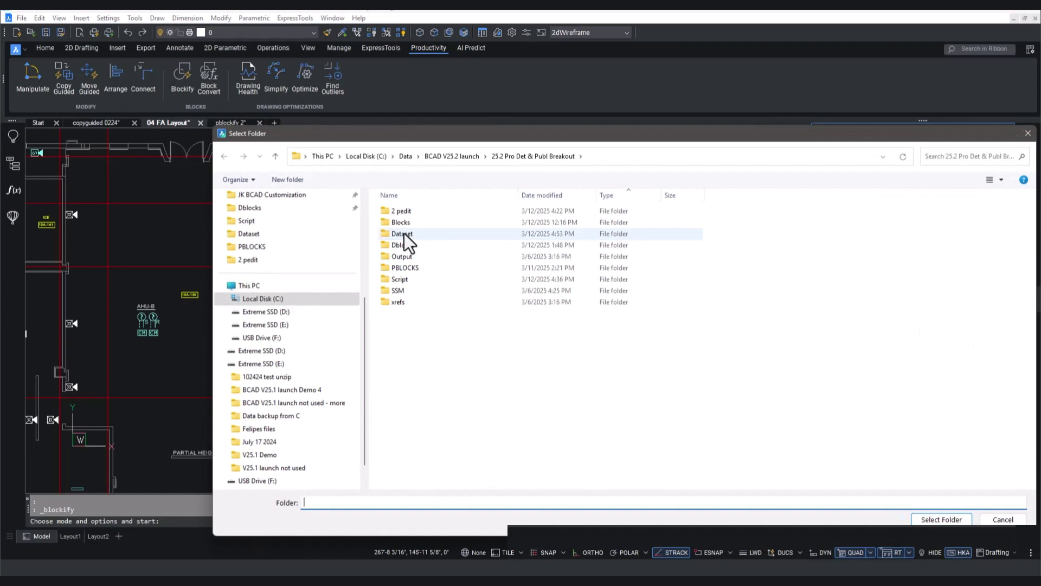
click(401, 223)
click(941, 519)
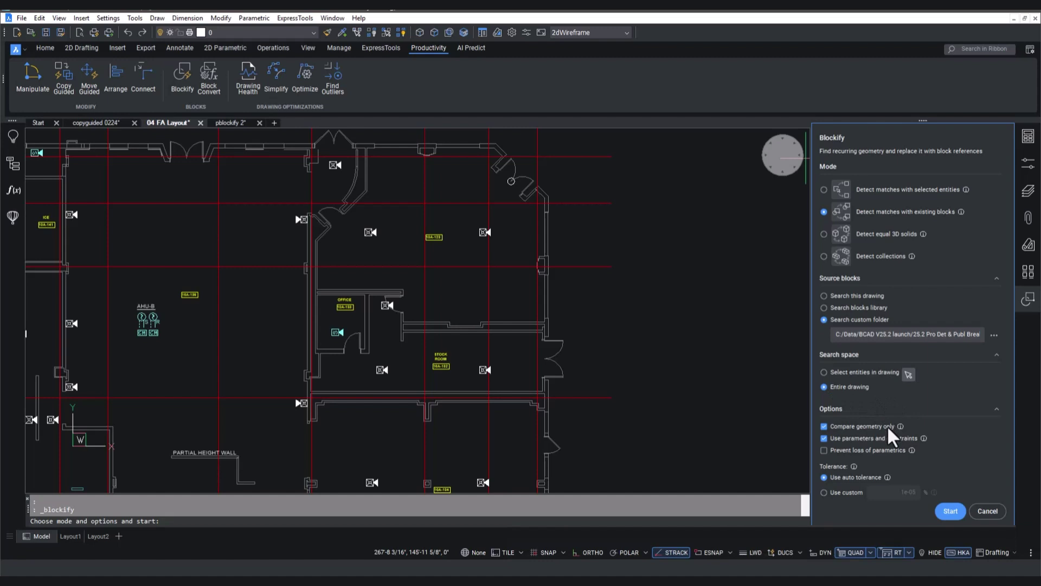
click(952, 511)
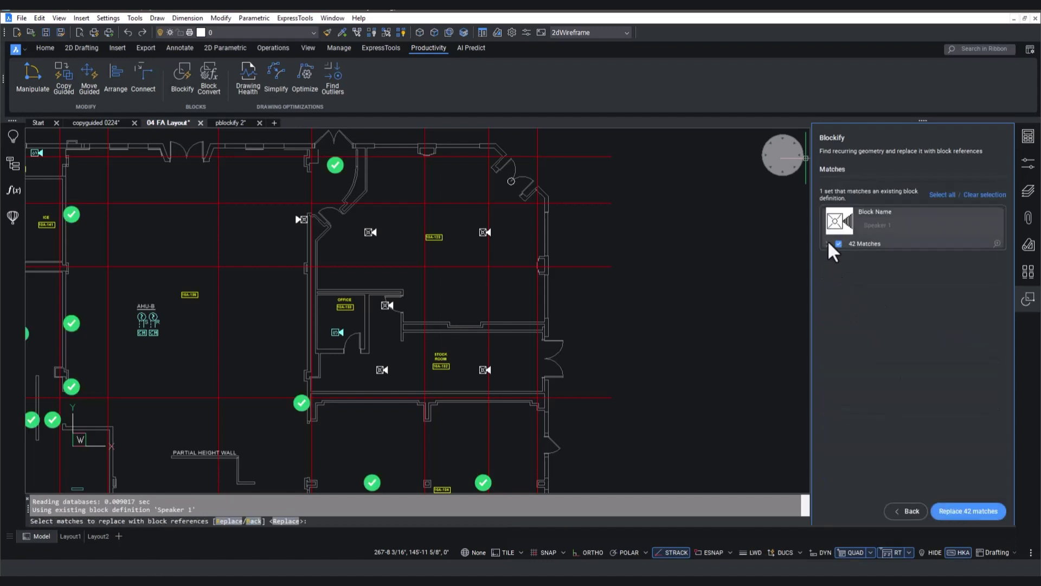
click(828, 244)
scroll(551, 346, down, 5)
scroll(552, 346, up, 5)
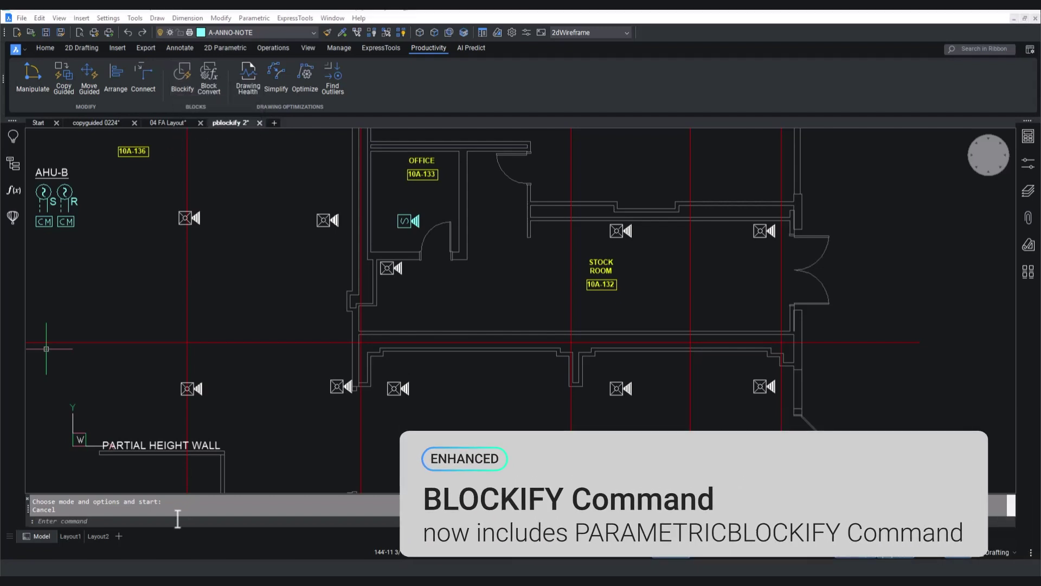
text(paPARAME)
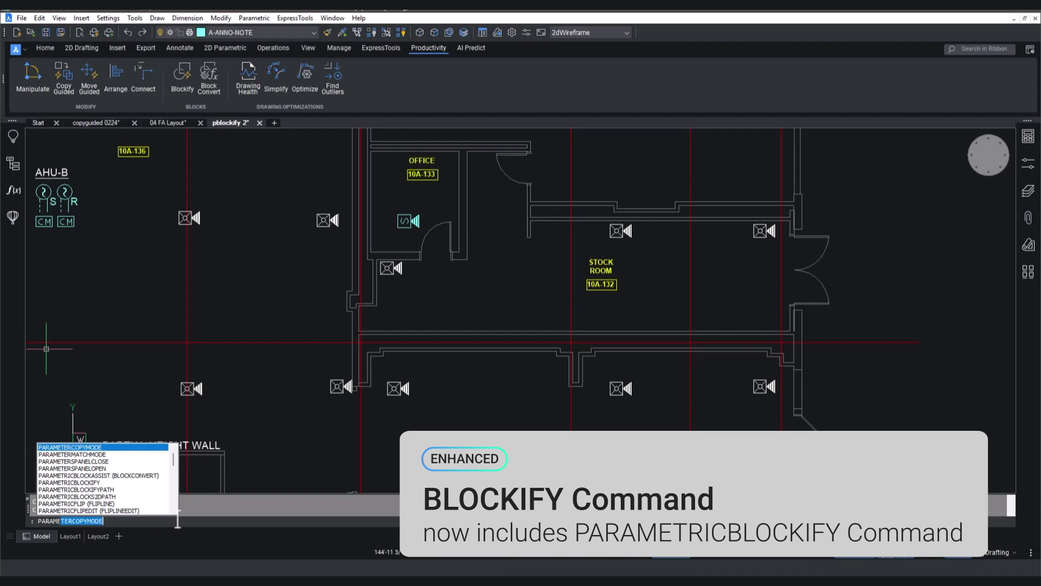
text(TRIC)
Run PARAMETRICBLOCKIFY with the PBLOCKS folder and replace all 17 matches
key(Down)
key(Return)
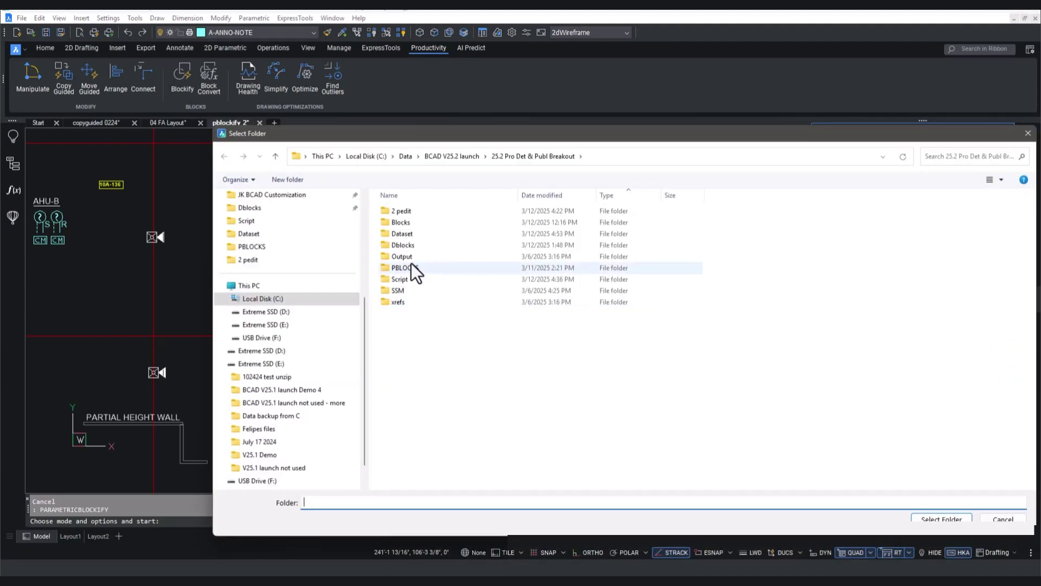
click(411, 268)
click(942, 519)
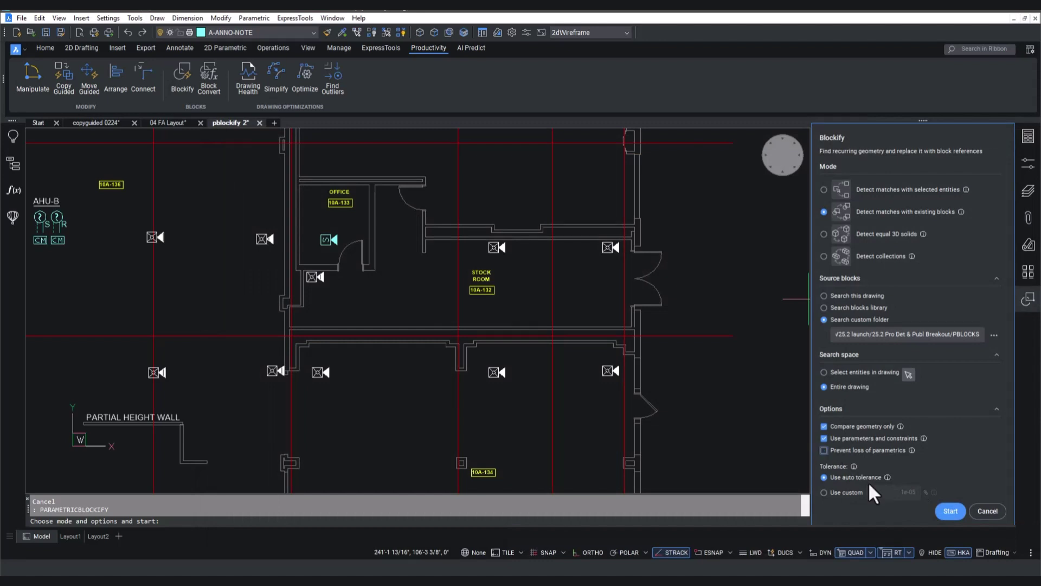
click(951, 511)
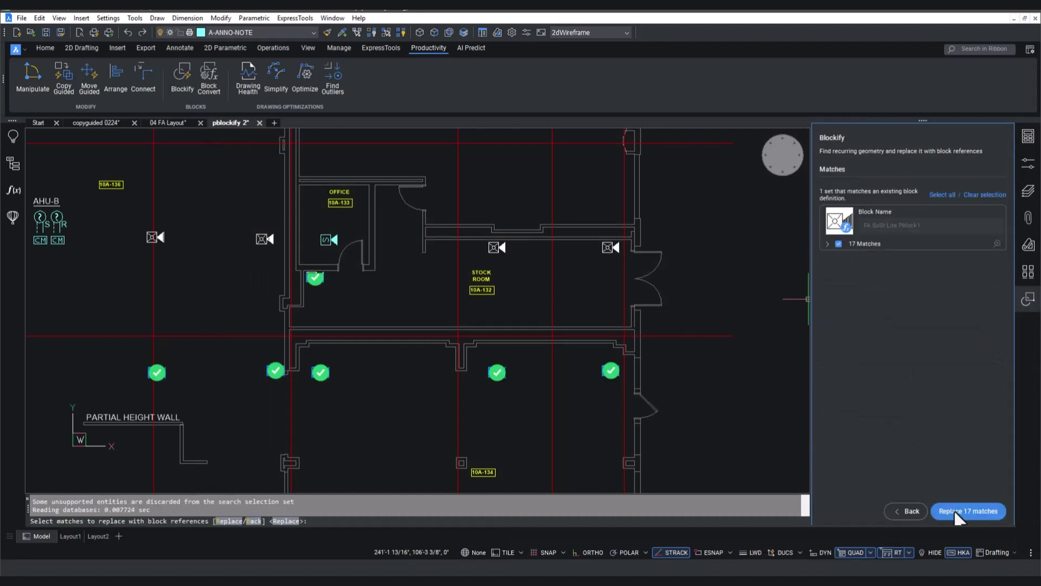
click(825, 243)
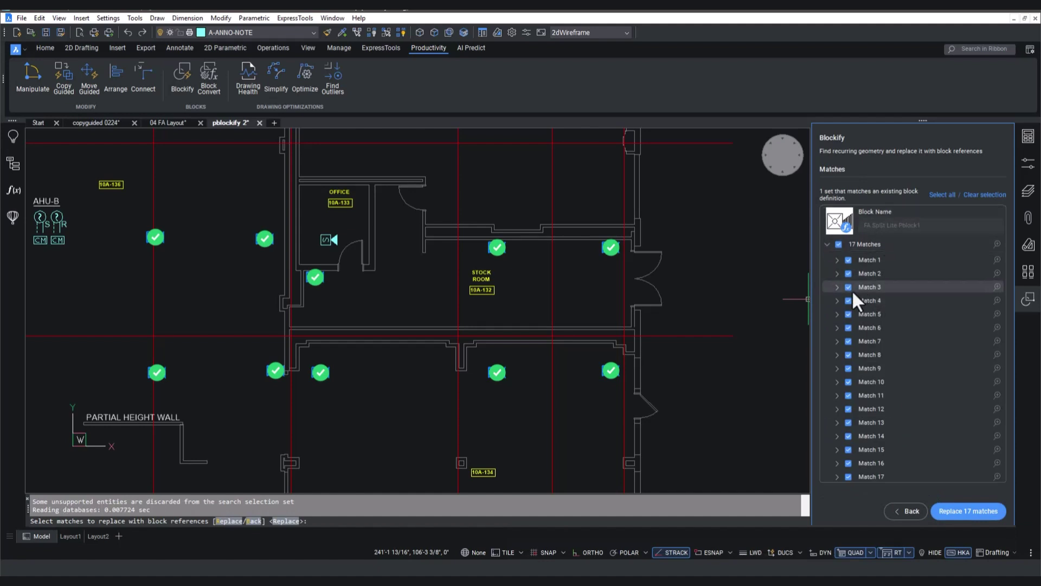
click(956, 509)
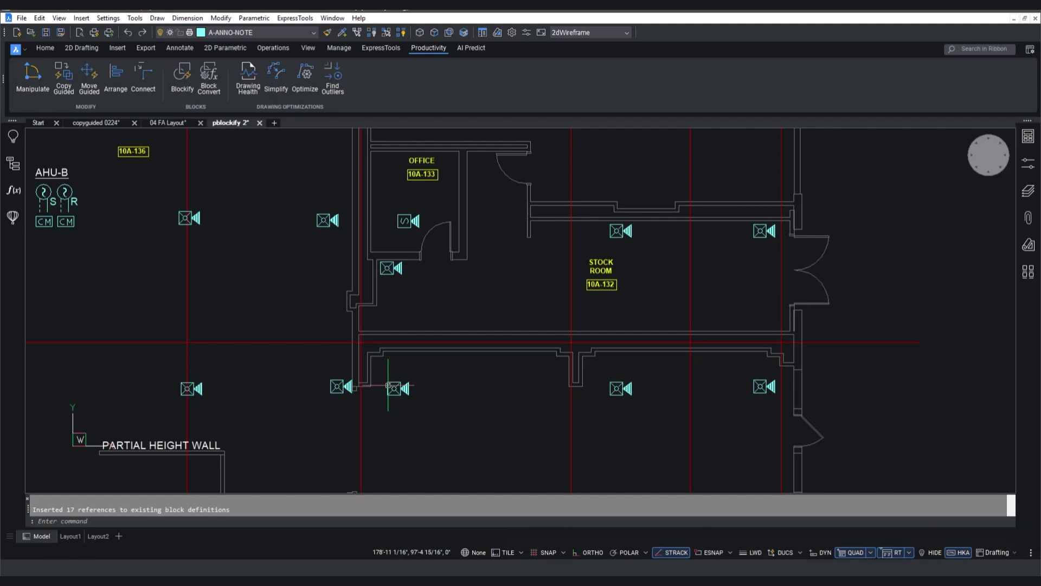
Set a lower-row speaker block's FAOrientation parameter to Left in Properties
click(338, 386)
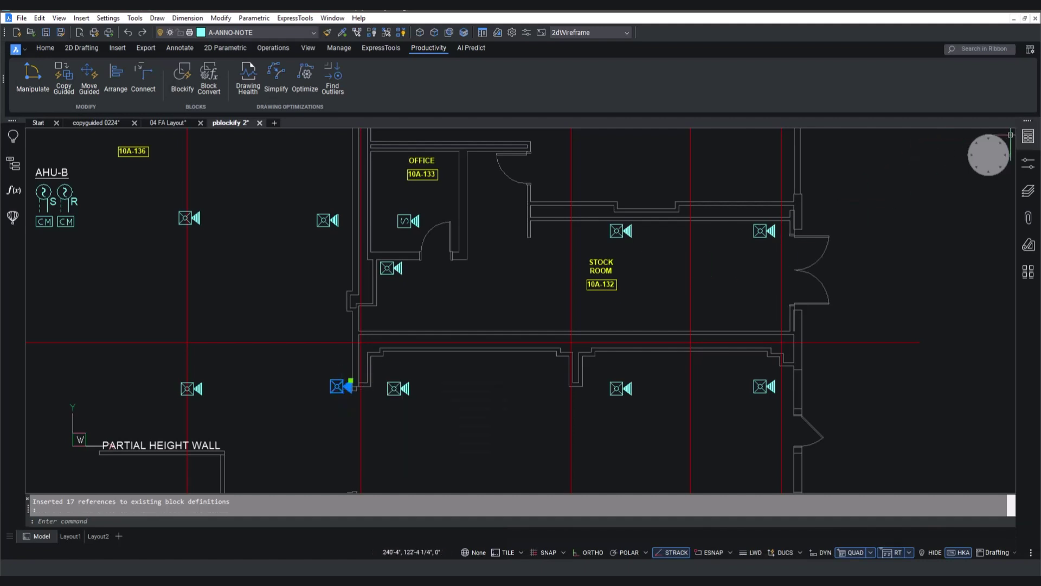
click(1028, 163)
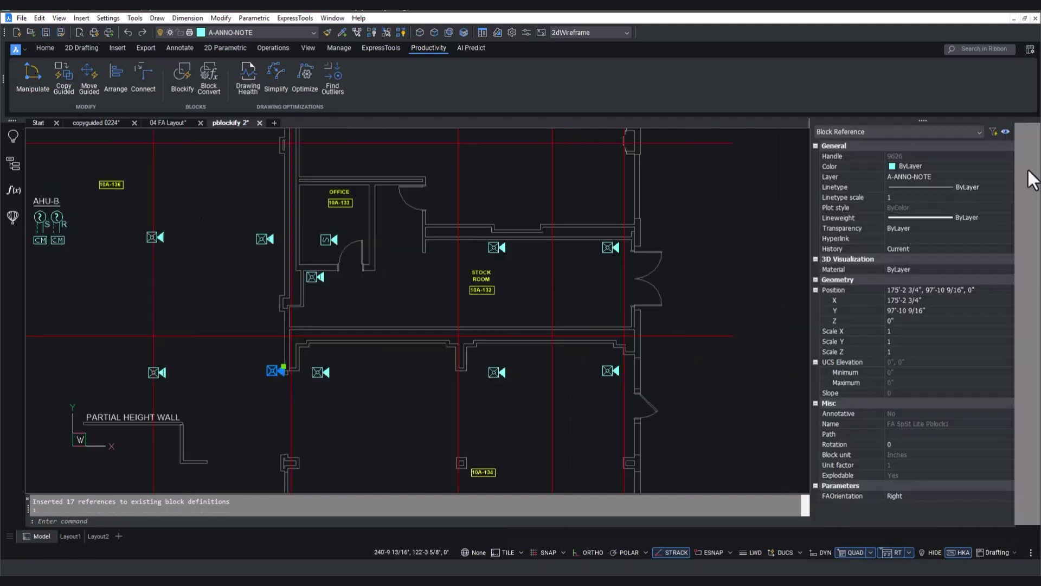
click(919, 495)
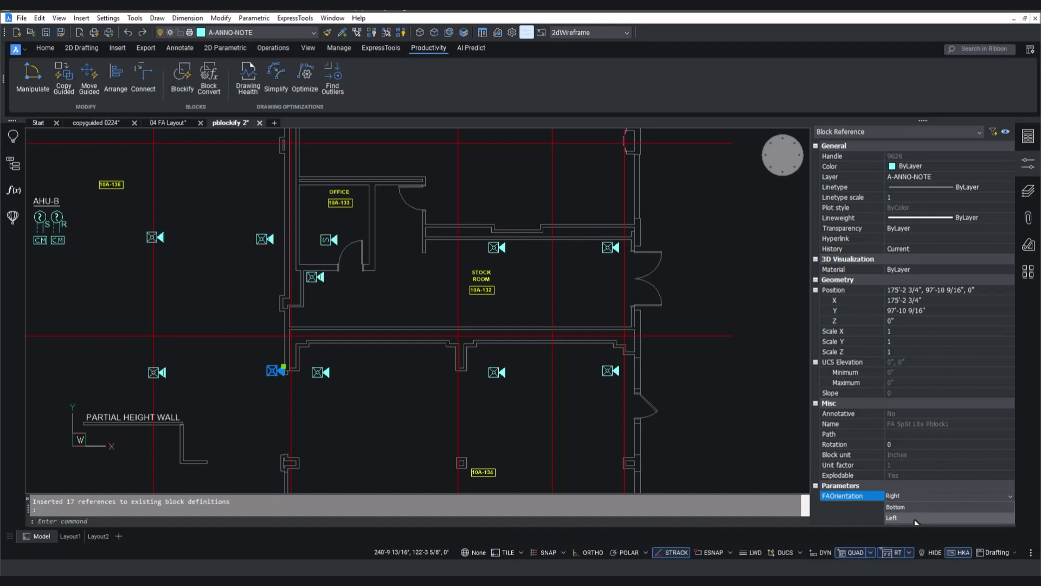
click(915, 519)
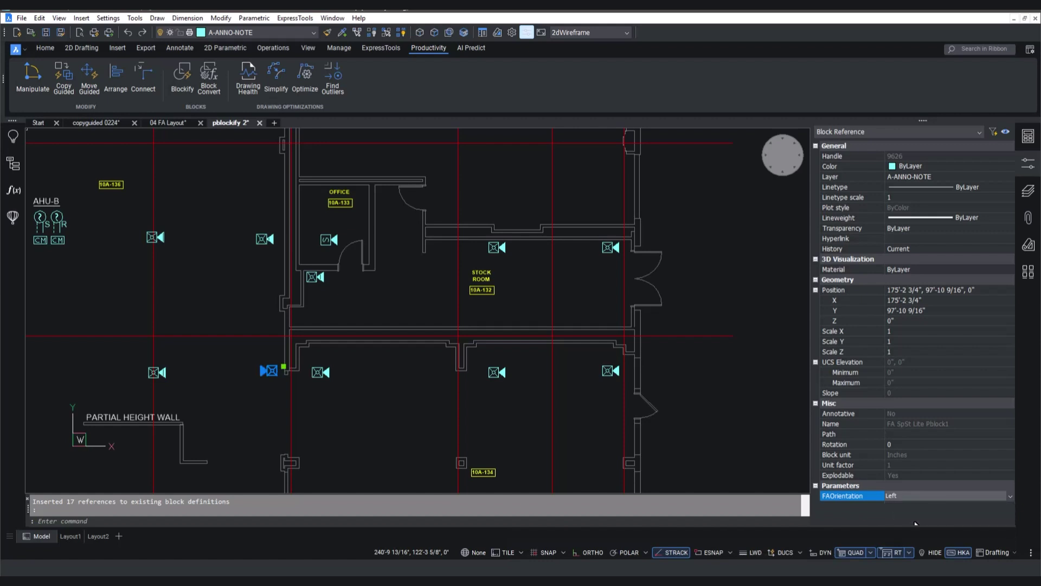
key(Escape)
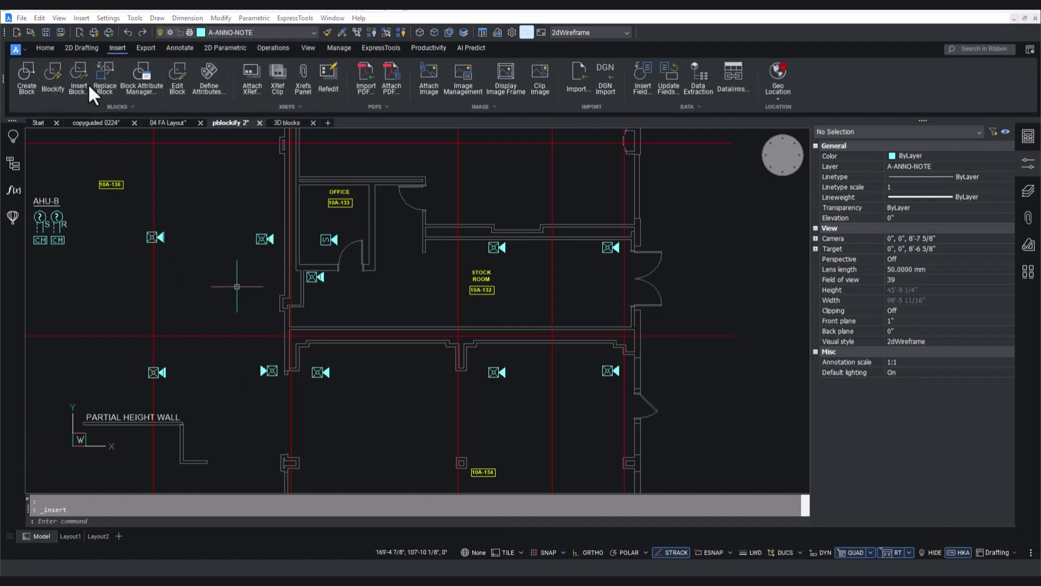
Insert Speaker1.dwg from file into the stock room, below its label
click(82, 88)
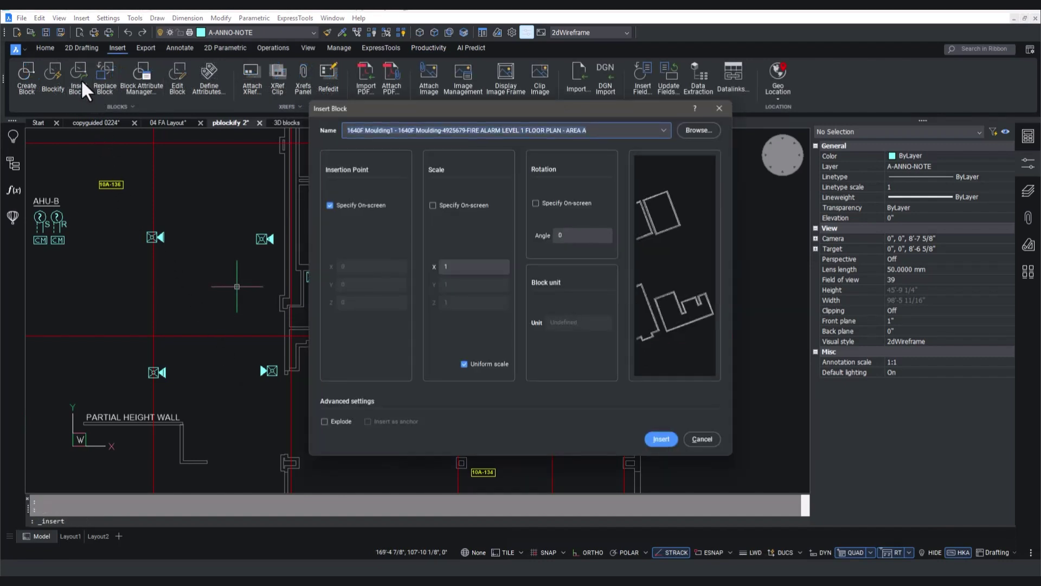
click(696, 132)
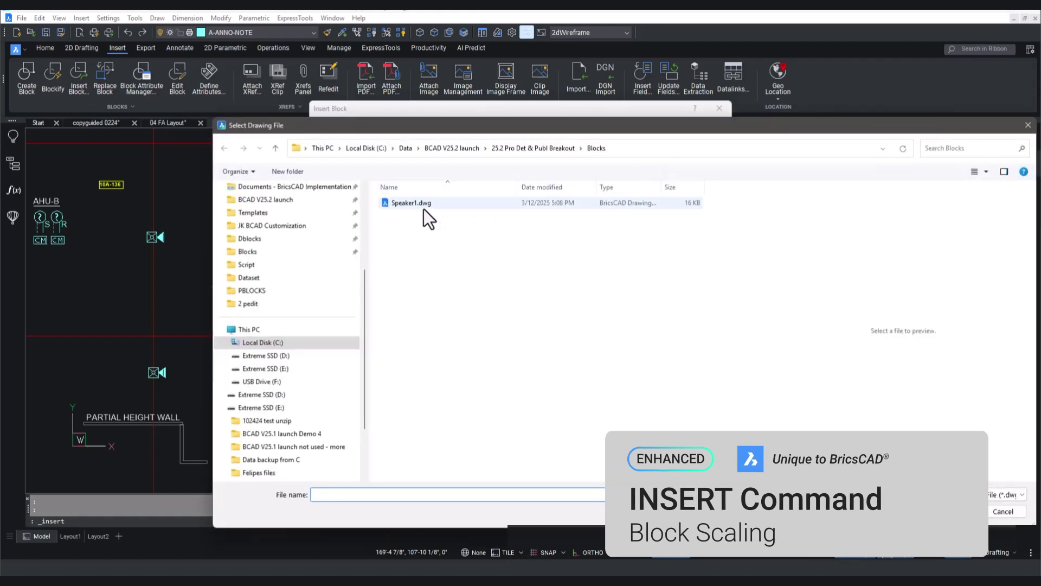
double_click(422, 206)
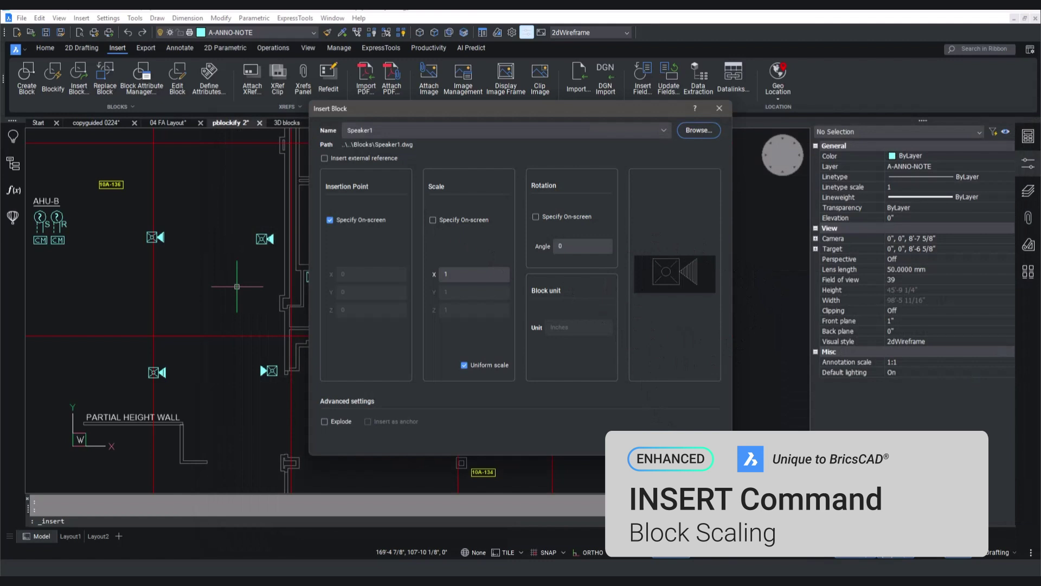
key(Return)
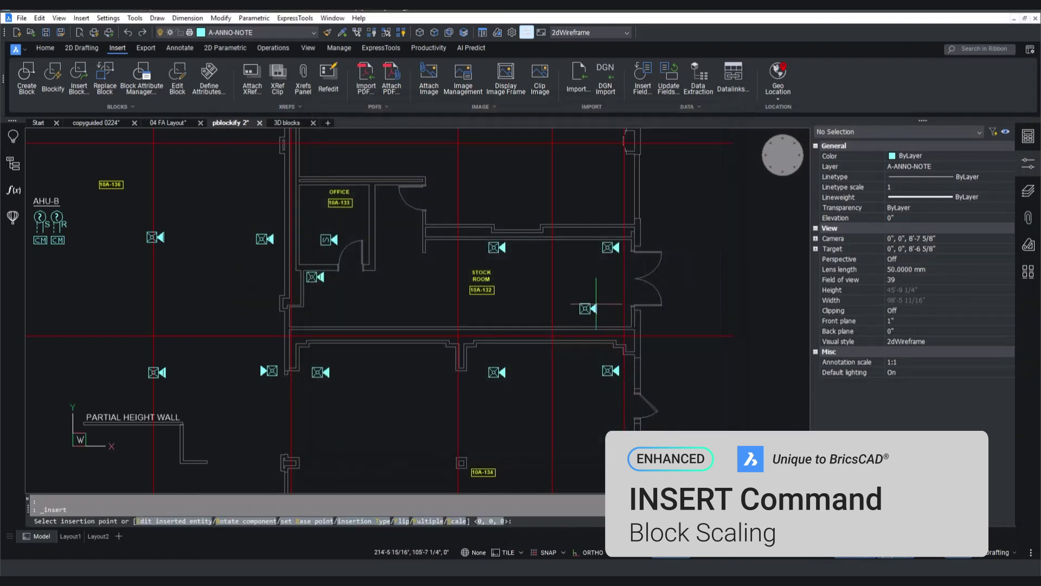
click(587, 300)
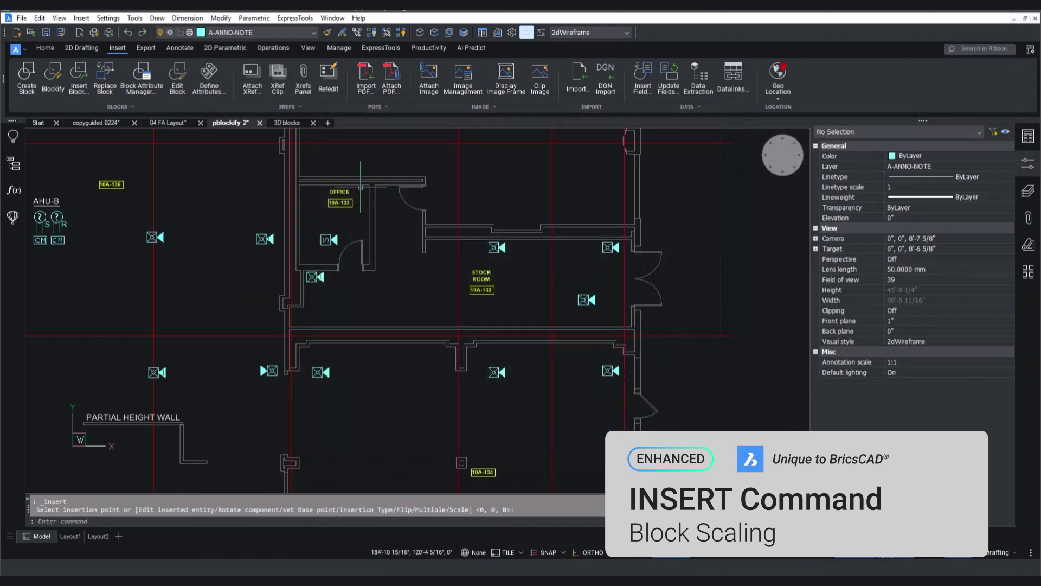
Place a 3D_Merchandiser_Round block in the 3D blocks drawing, then return to the Start page
click(286, 123)
click(82, 75)
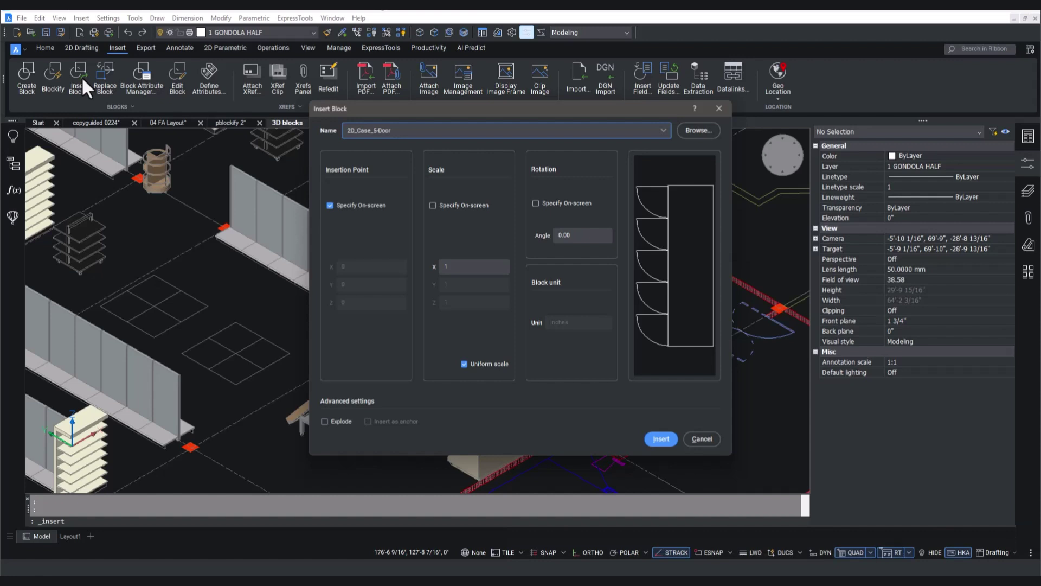
text(3D)
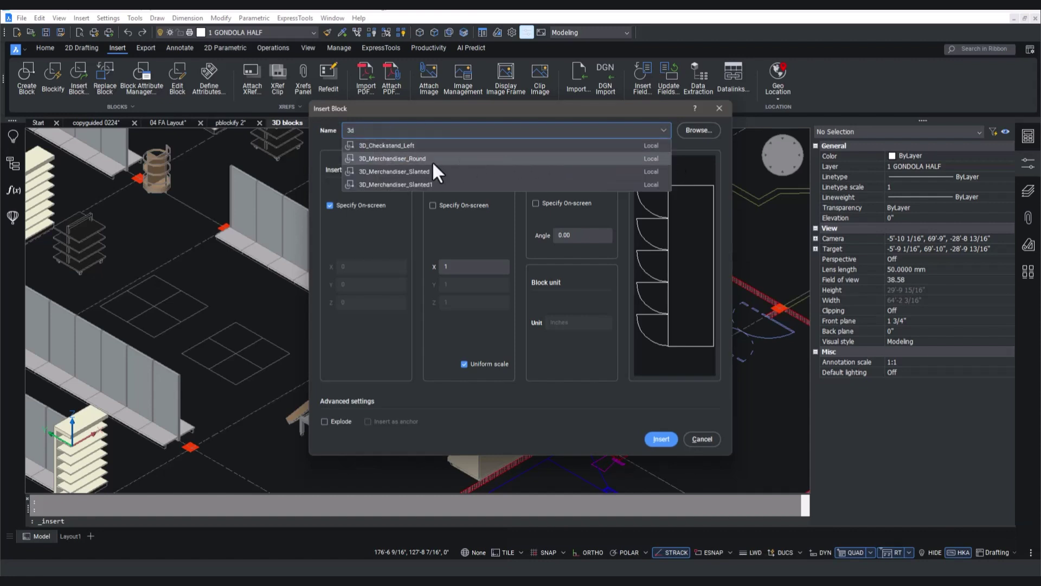
click(432, 161)
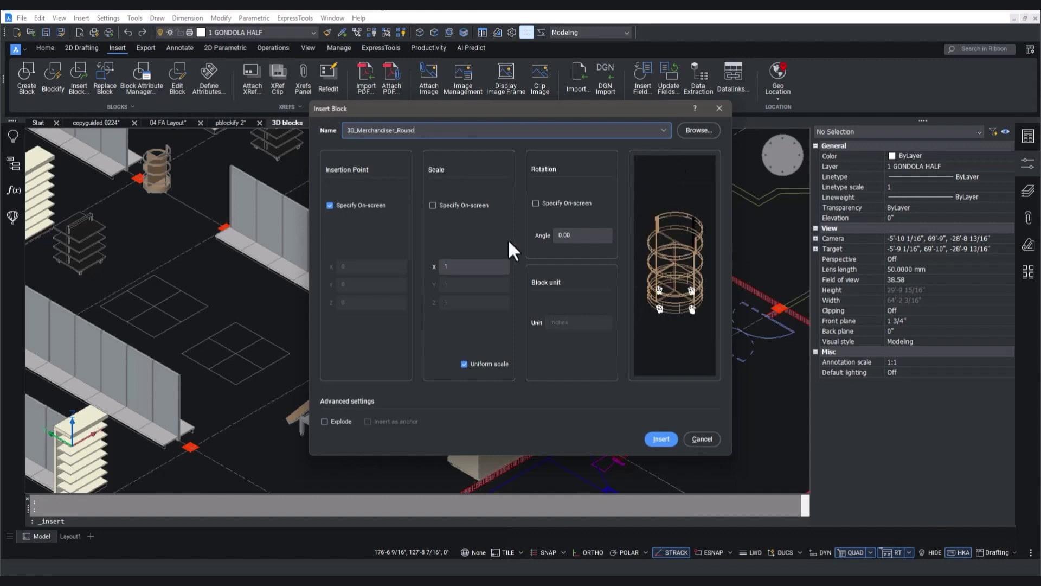
click(661, 439)
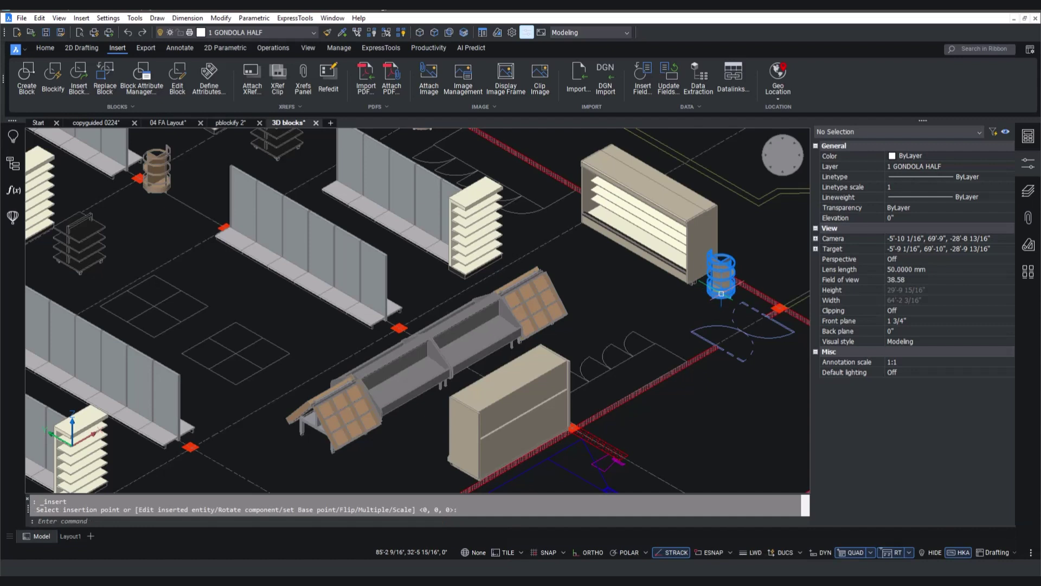
click(721, 293)
click(41, 123)
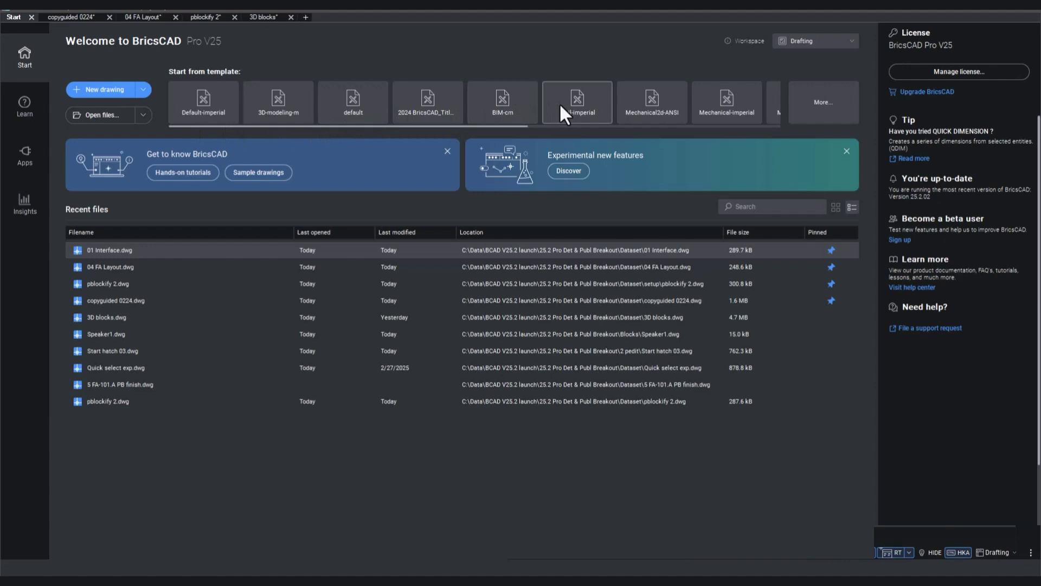
Create Drawing1 from the Default-mm template in the full template list
click(808, 103)
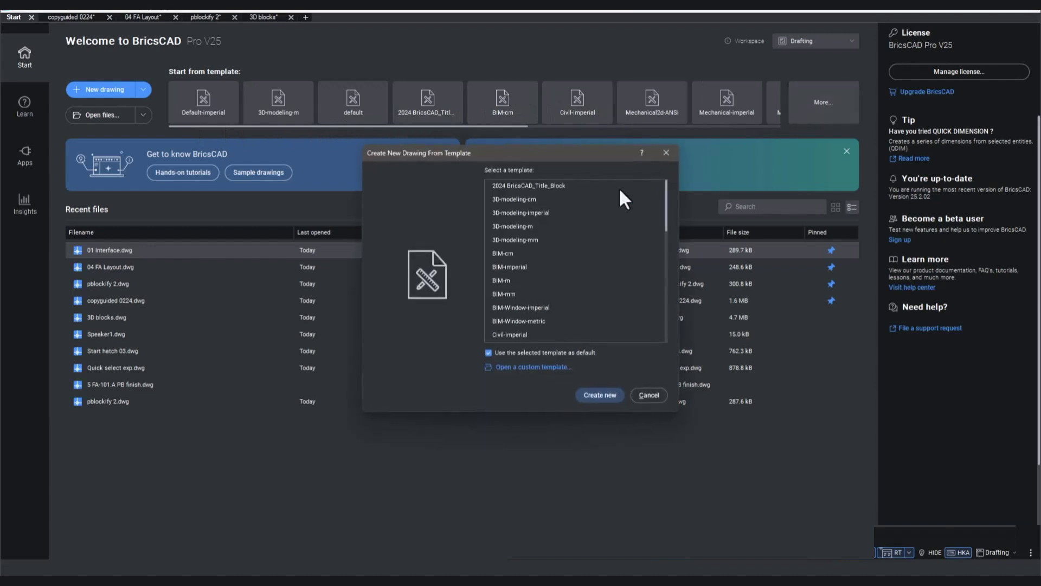
scroll(560, 247, down, 2)
scroll(563, 256, down, 1)
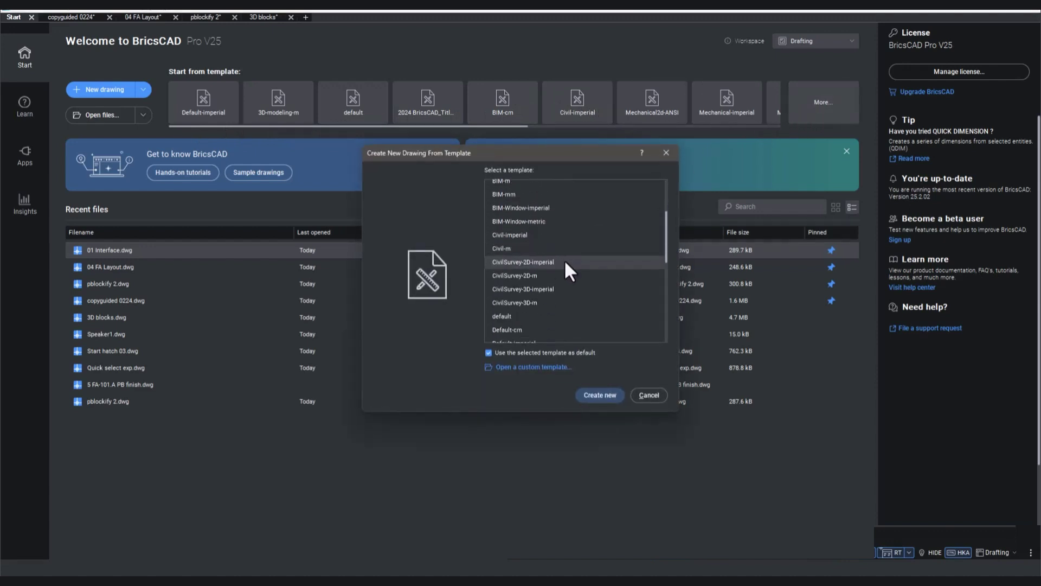
scroll(566, 265, down, 2)
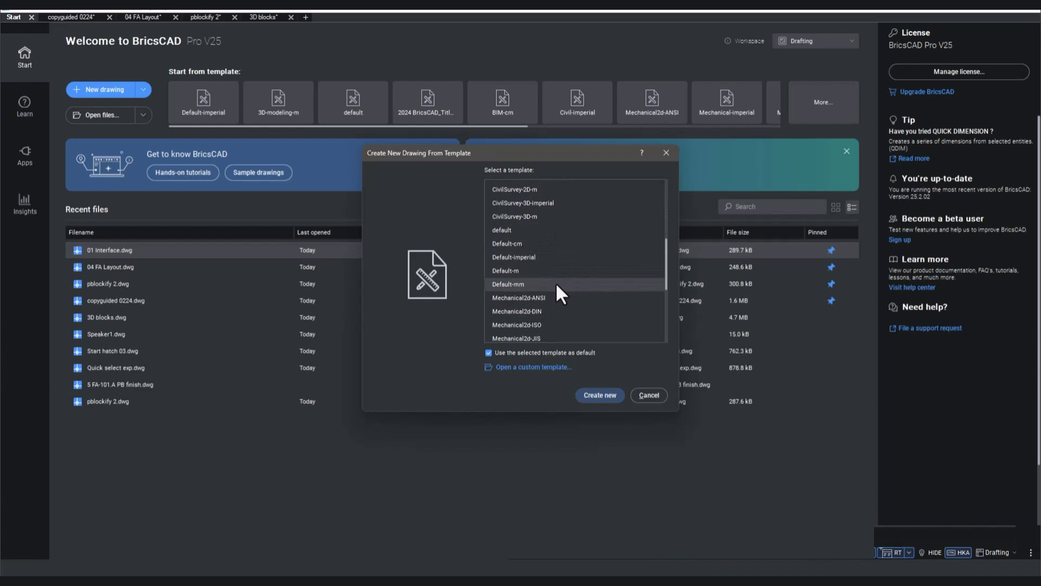
click(558, 284)
click(589, 396)
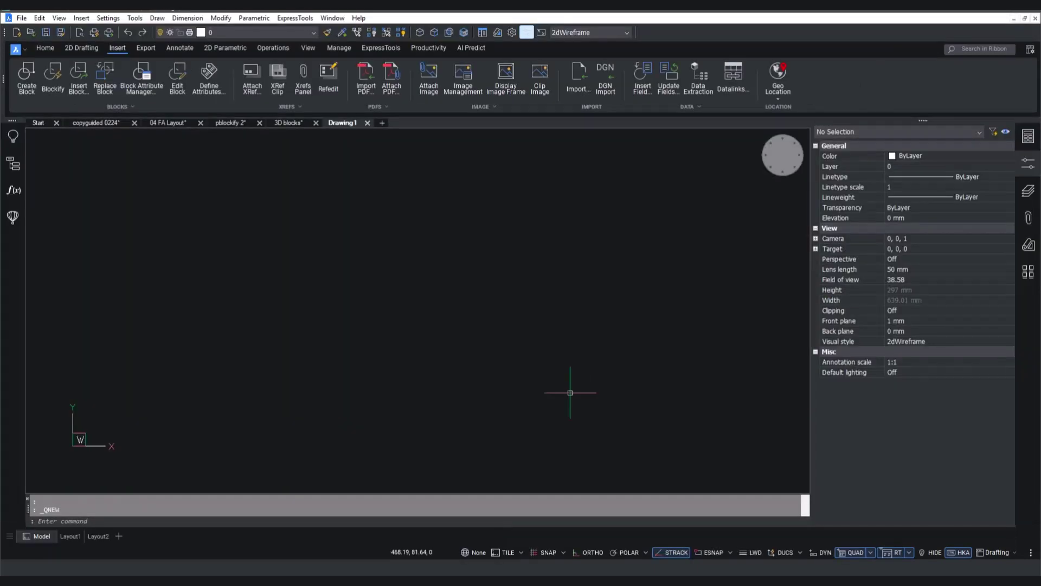
Load Speaker1.dwg for insertion, with its inch units converted to millimetres
click(81, 75)
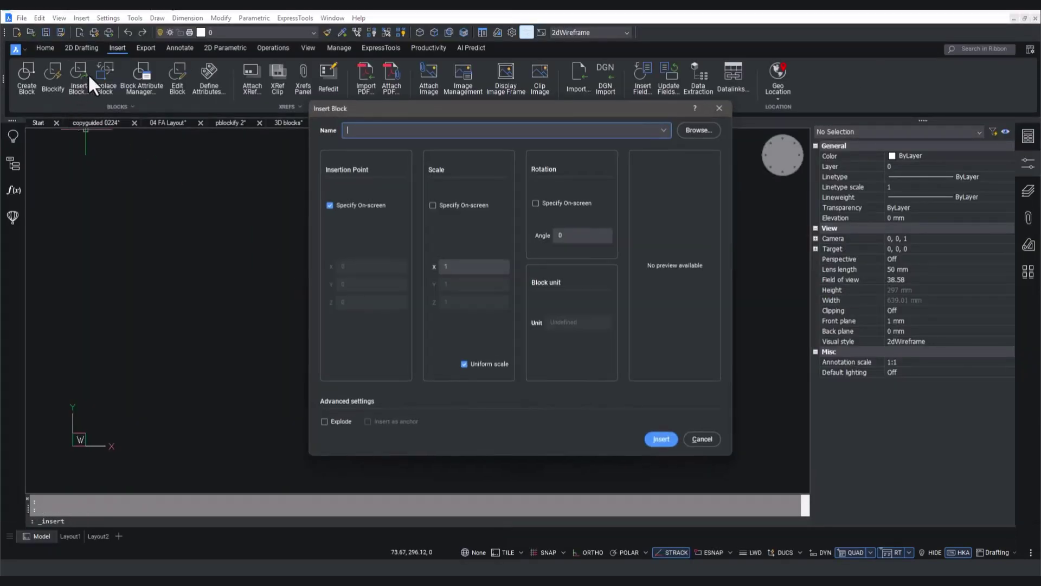
click(708, 130)
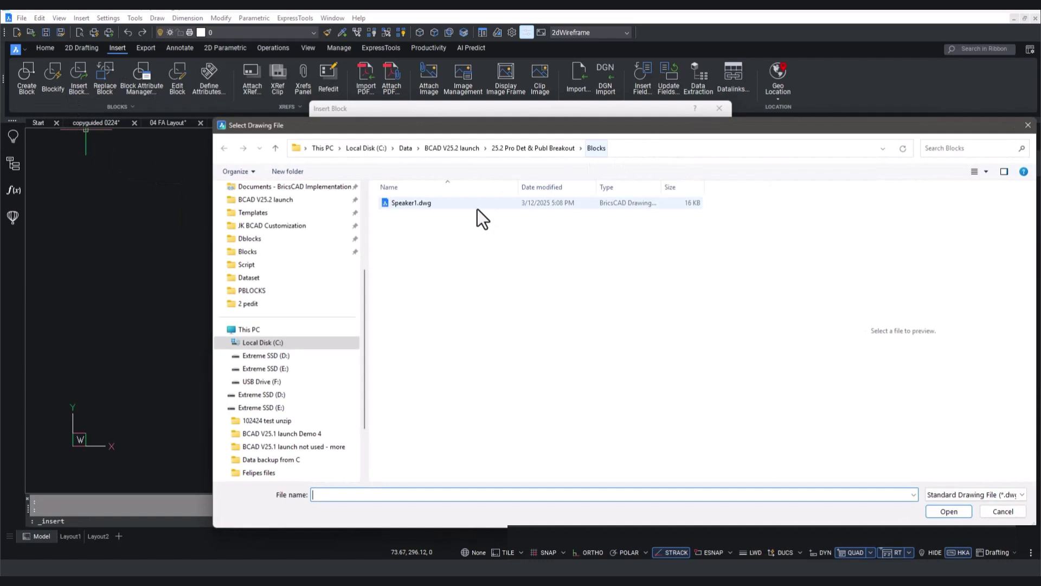
click(416, 203)
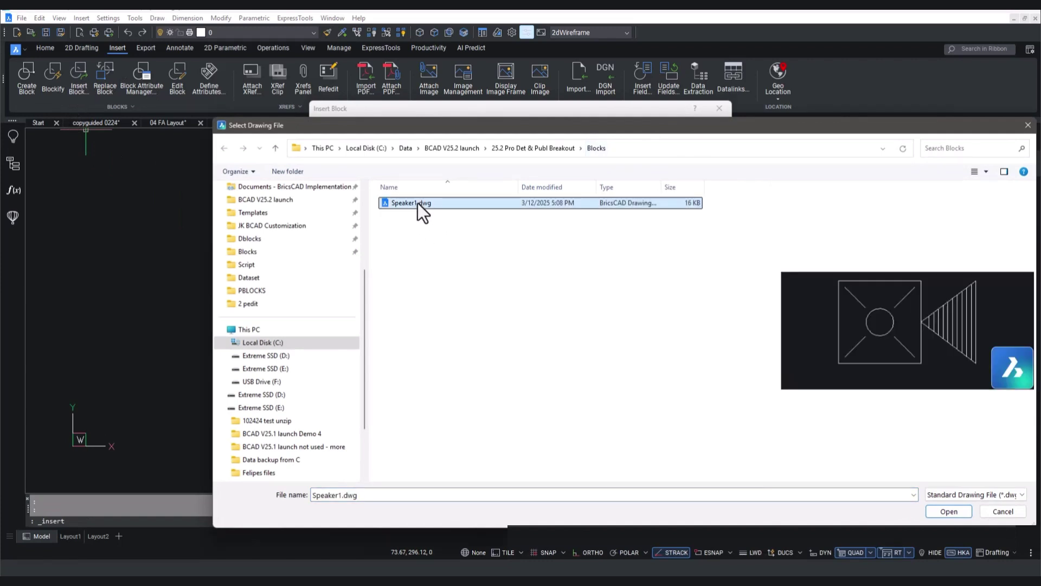
double_click(418, 203)
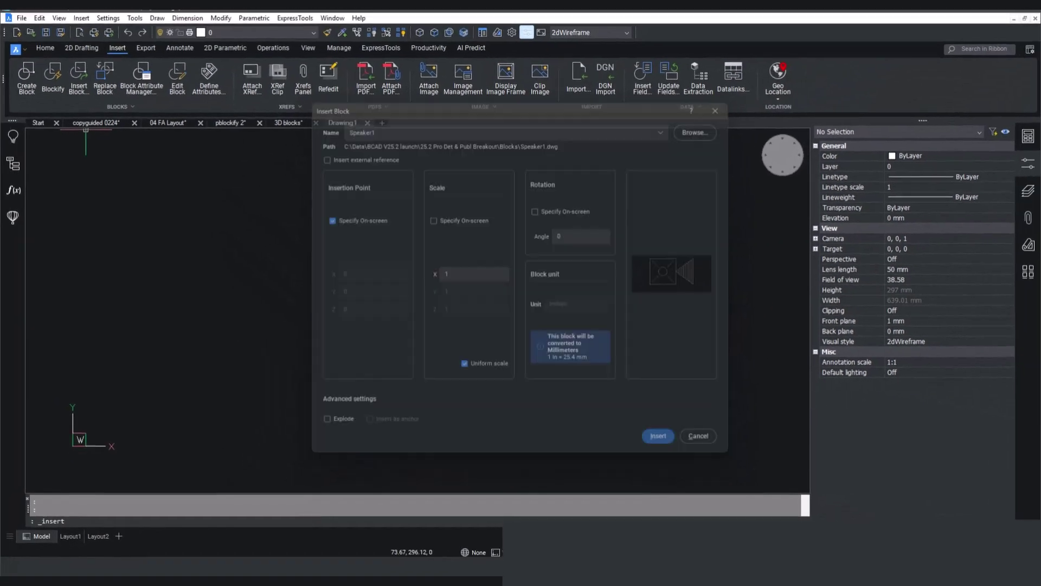
click(666, 436)
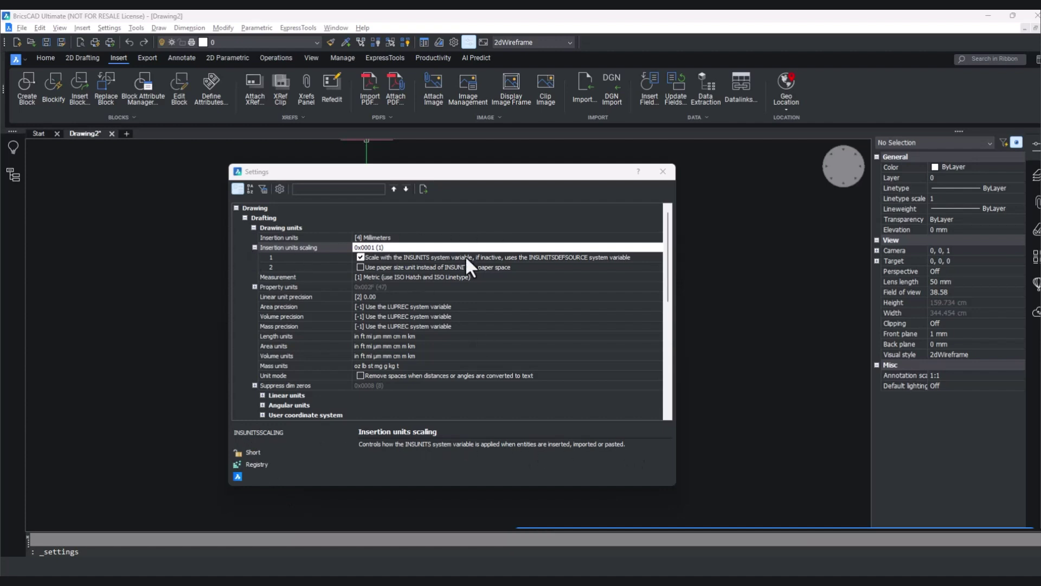
Close Settings, cancel one Insert Block attempt, then insert another Speaker1 block
click(662, 172)
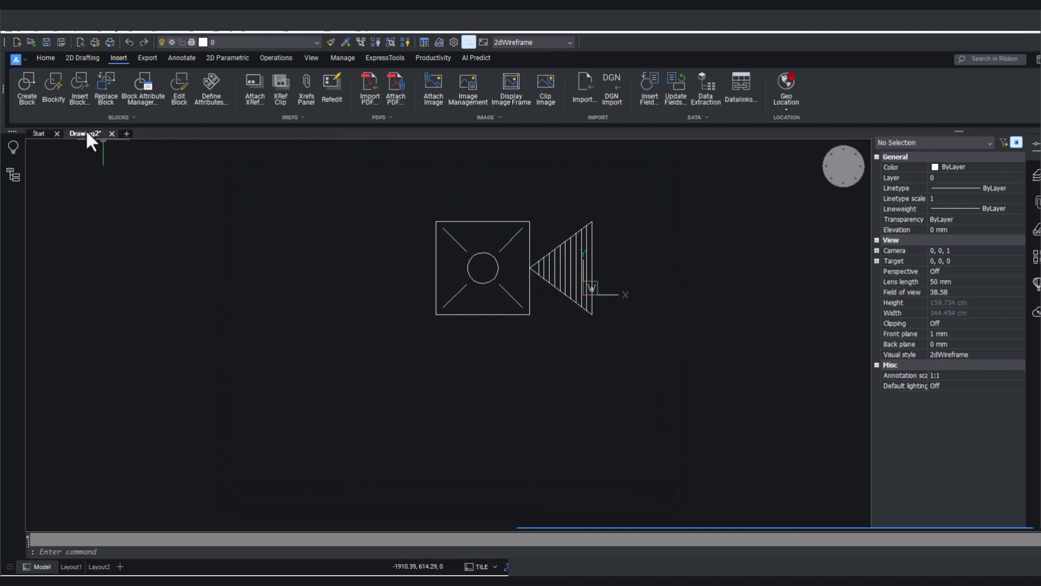
click(79, 98)
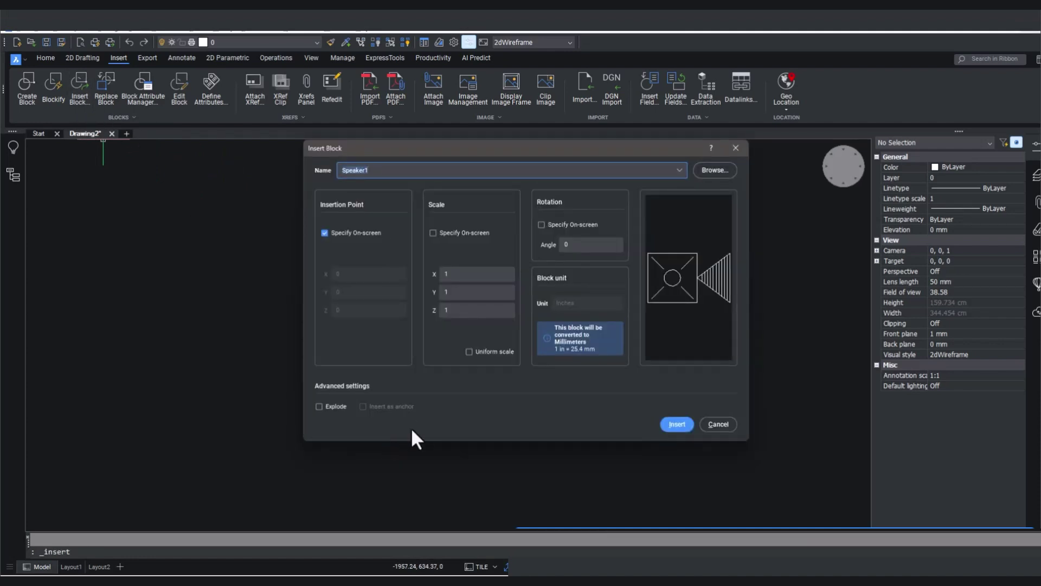
click(724, 430)
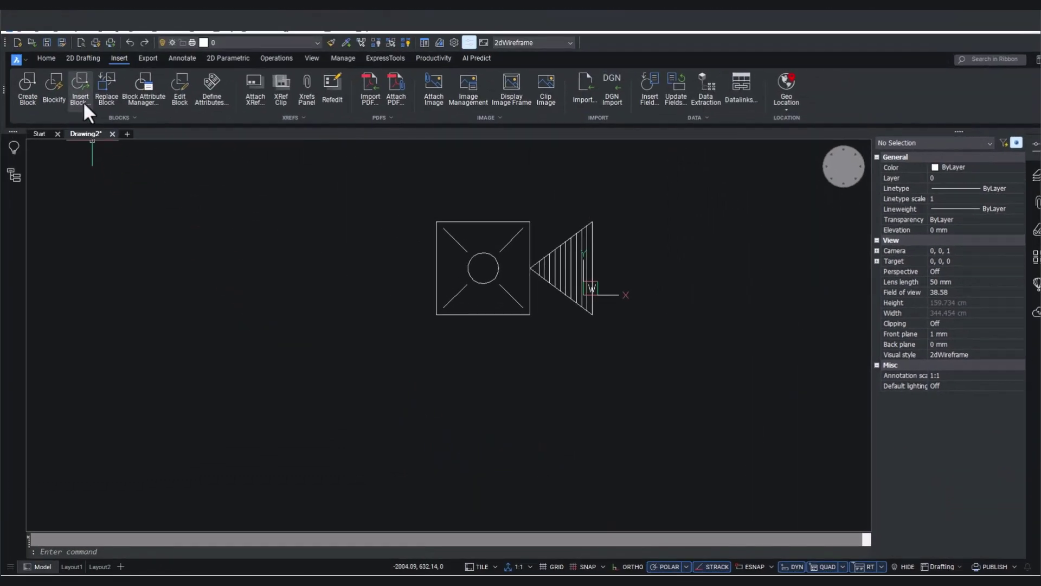
click(82, 91)
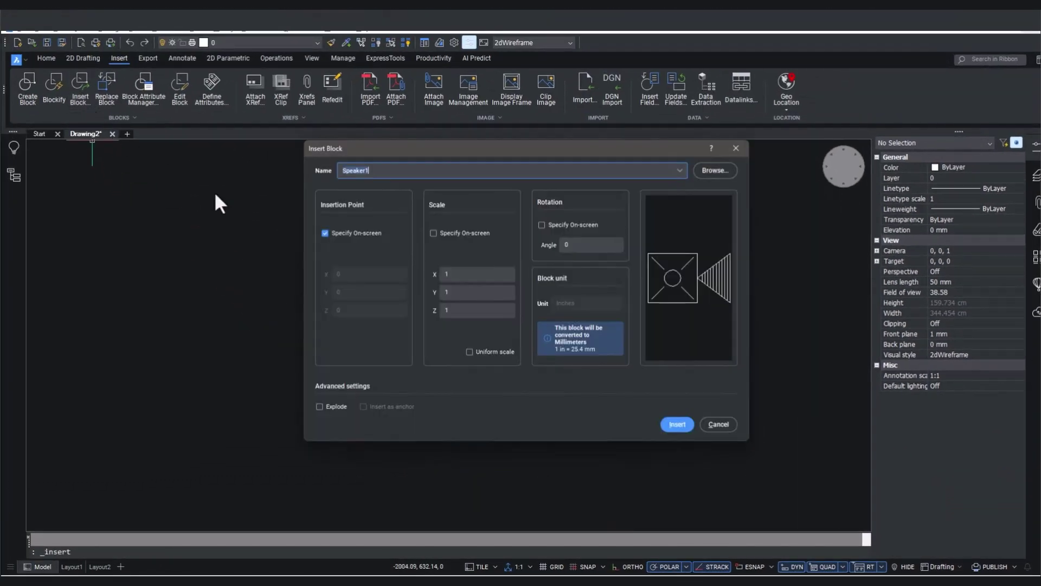
click(677, 424)
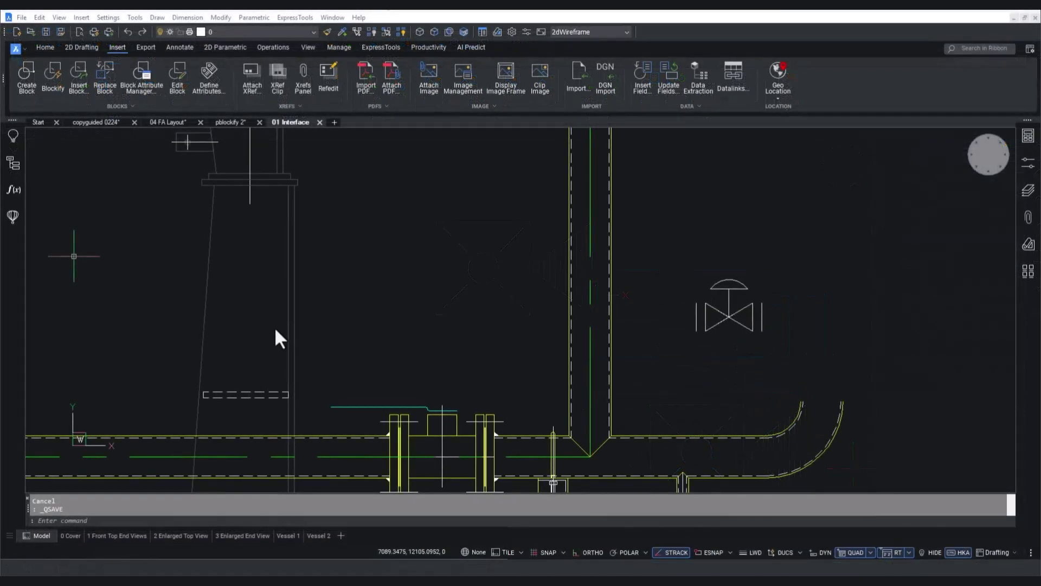
Grip-copy the control valve block onto the vertical pipe
click(748, 316)
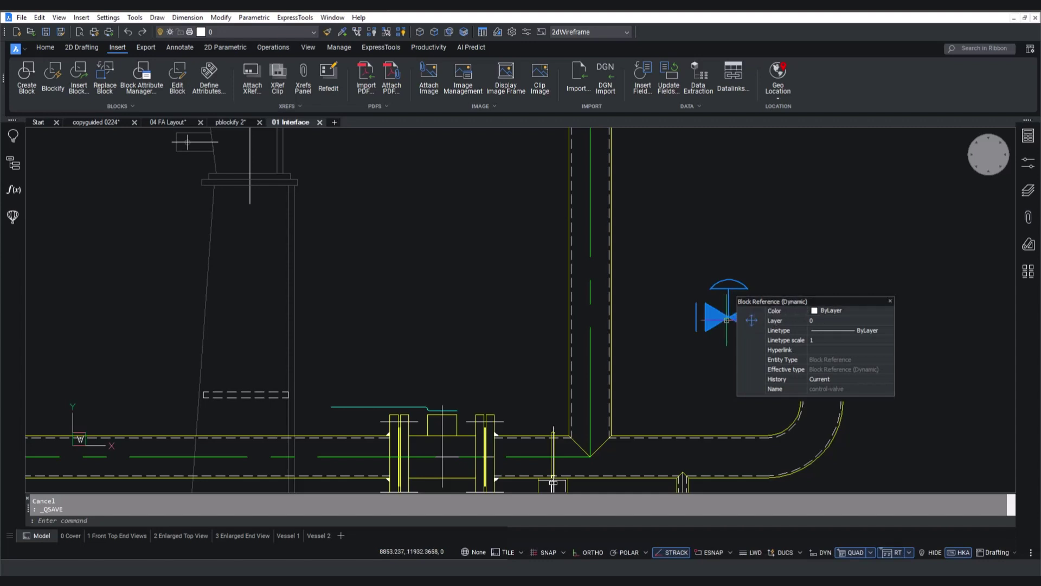
scroll(713, 317, up, 5)
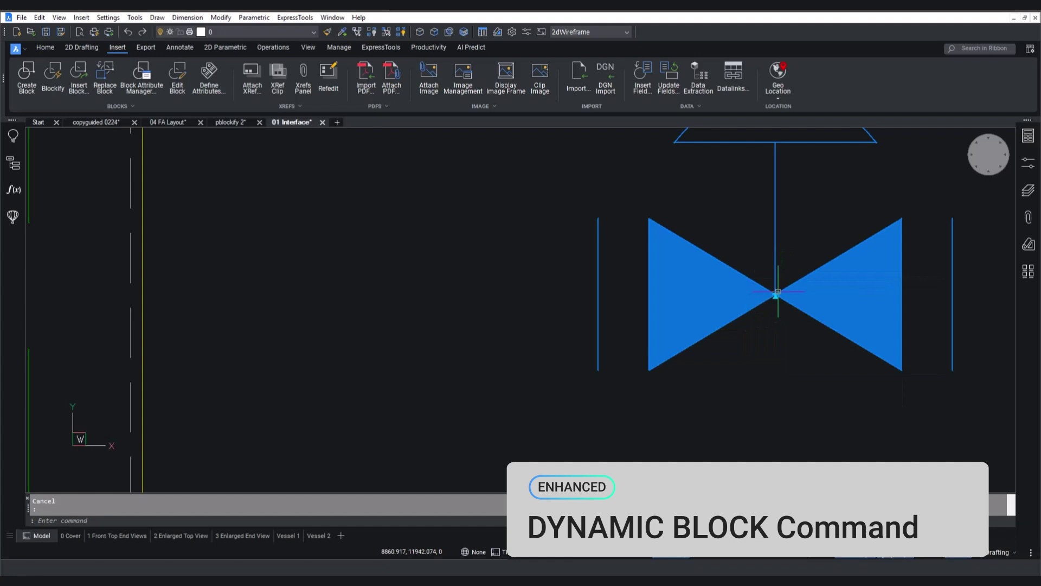
scroll(732, 297, down, 4)
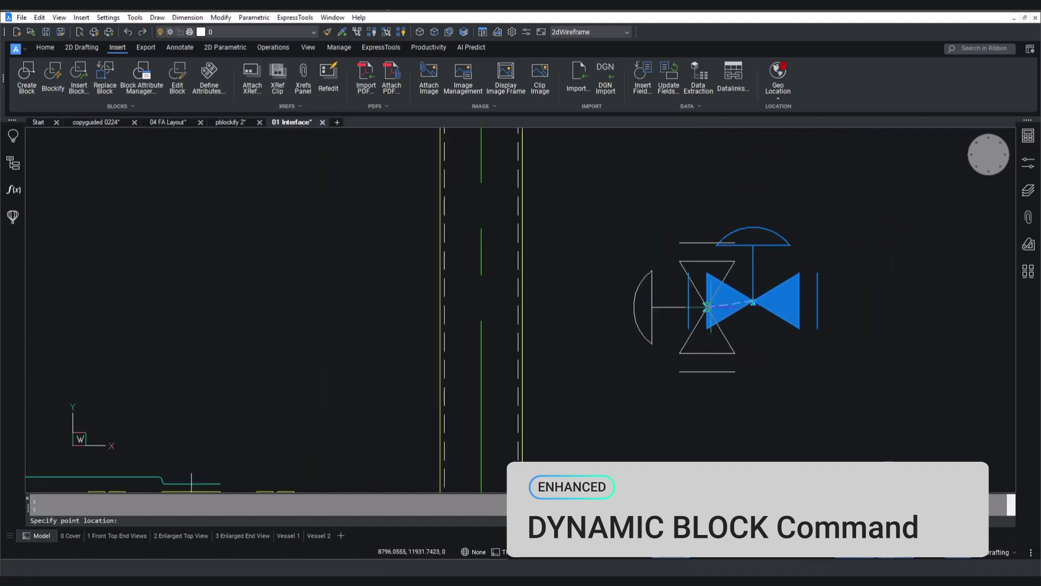
scroll(622, 309, down, 3)
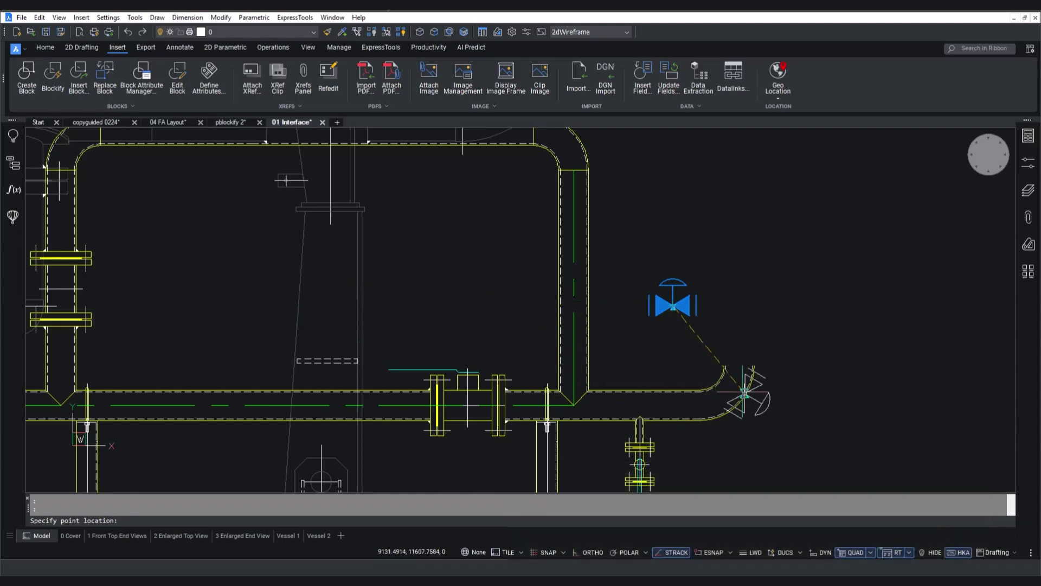
click(574, 252)
Select the door block and drag it from its lower grip, cancelling the first grip edit
click(370, 355)
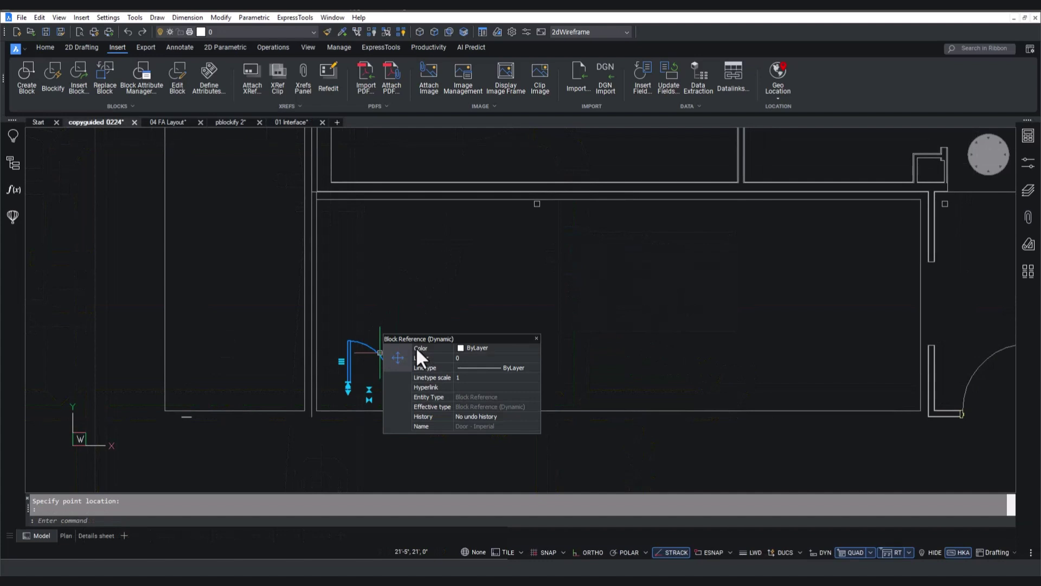
scroll(345, 383, up, 5)
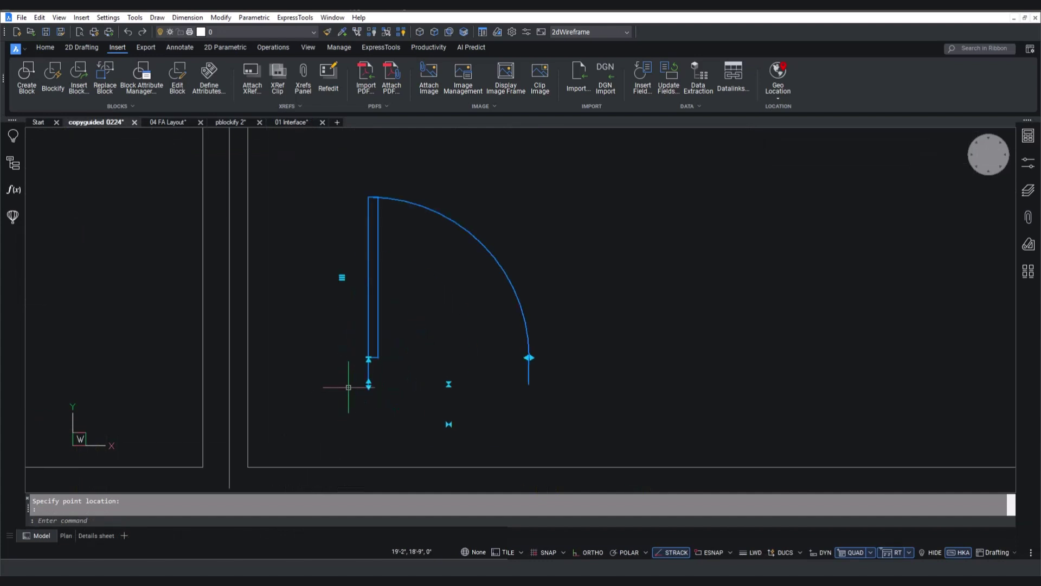
click(369, 358)
key(Escape)
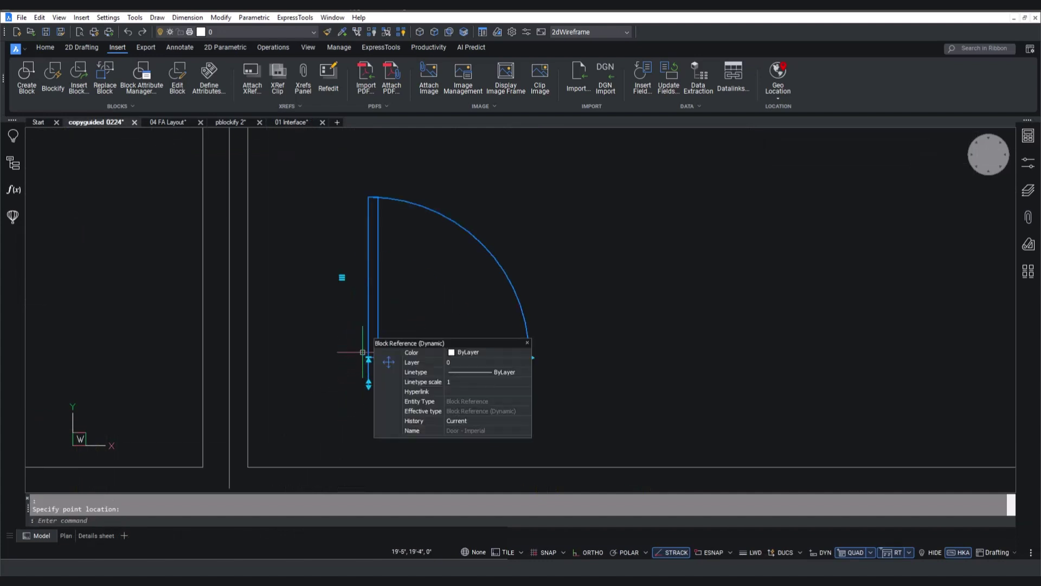
scroll(363, 356, down, 3)
click(363, 358)
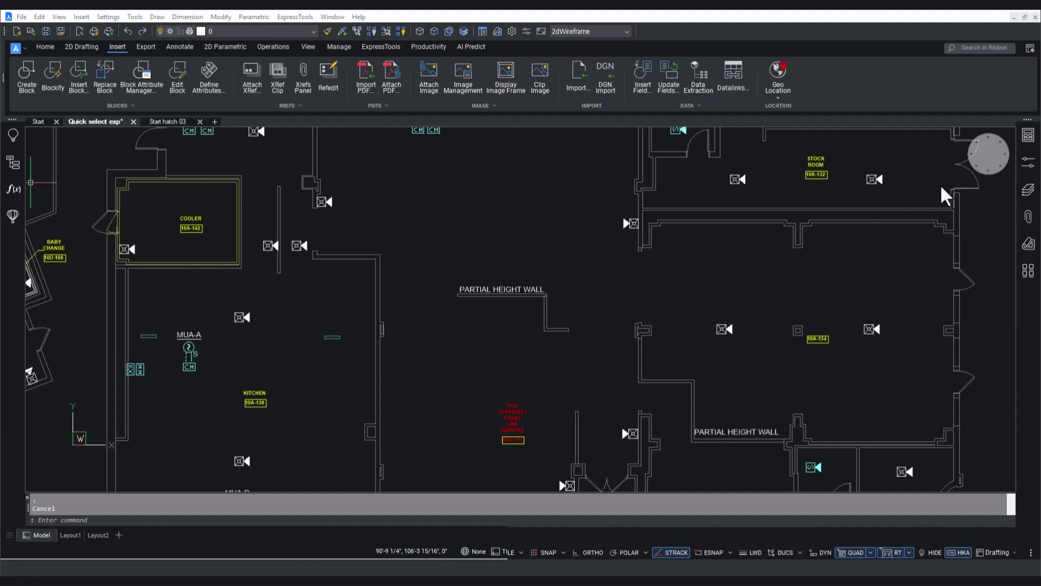
Use Quick Select to filter the Properties panel to MText and select all 234 multiline texts
click(1026, 163)
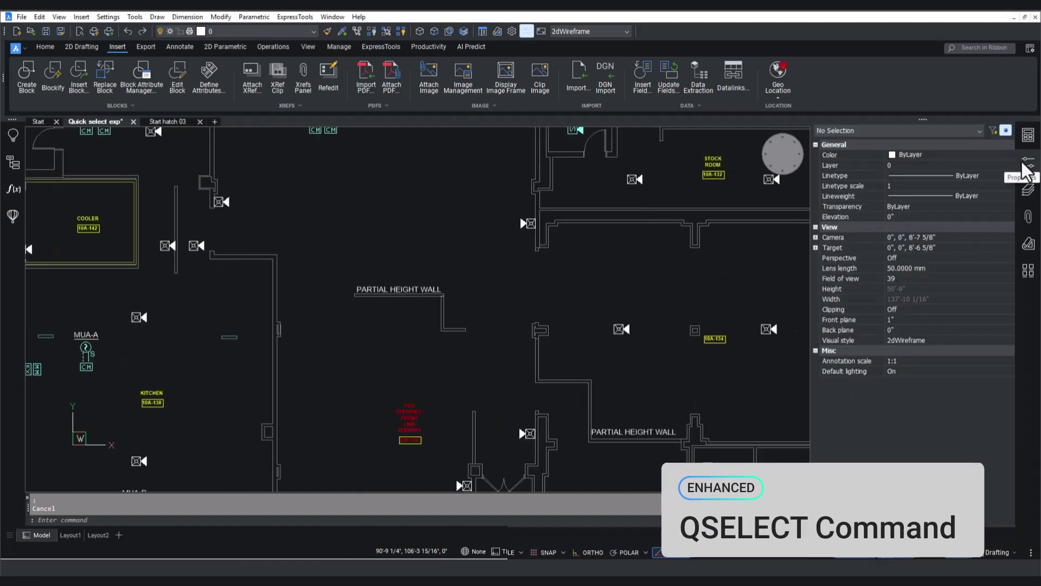
click(992, 131)
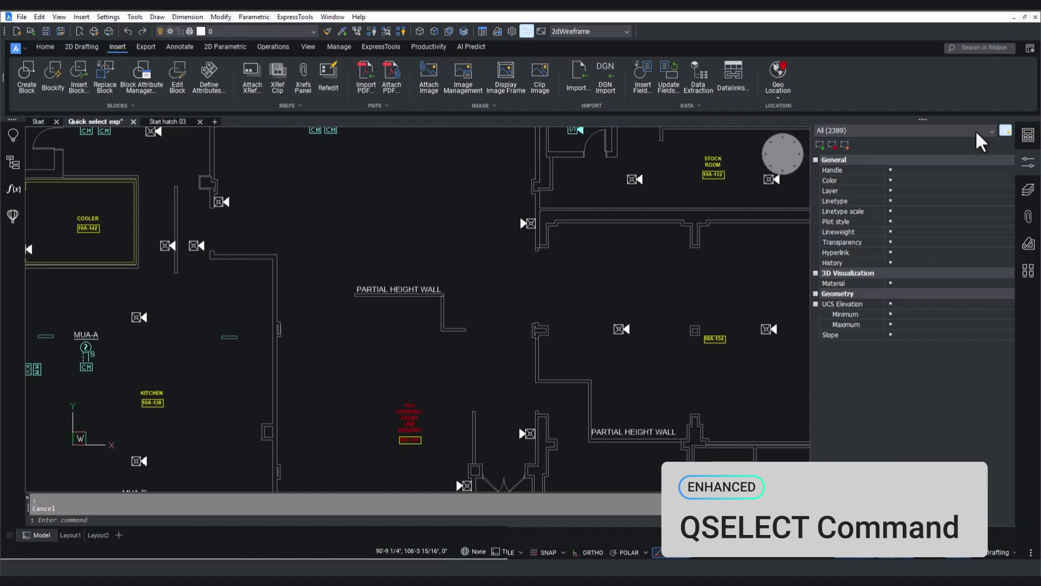
click(976, 133)
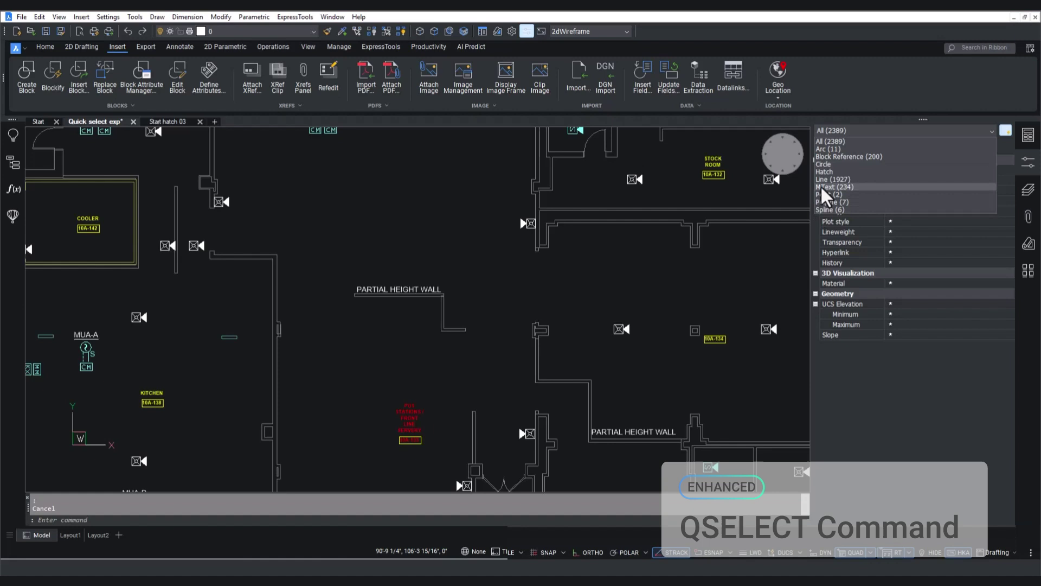
click(824, 188)
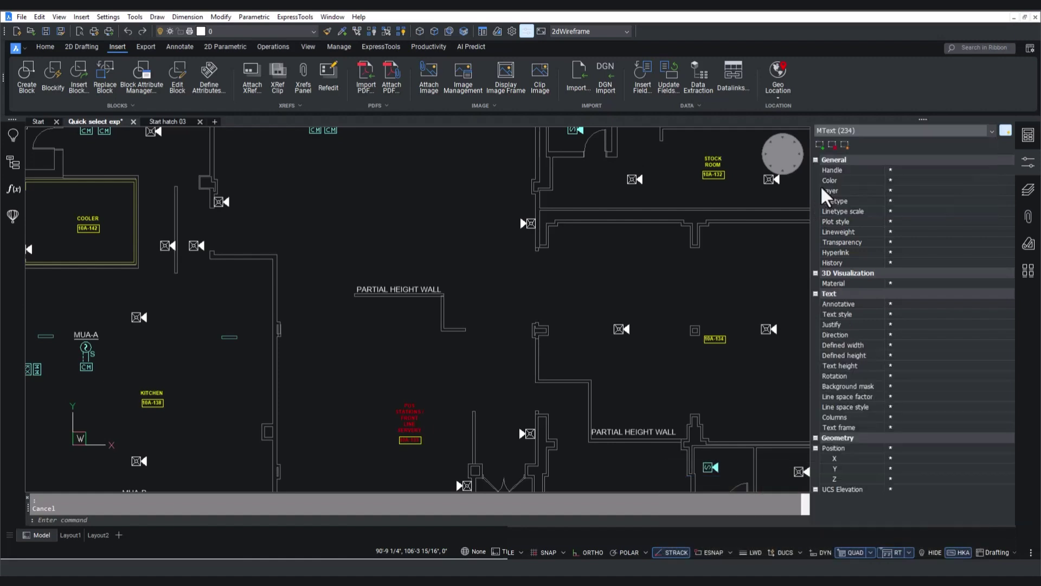
click(820, 150)
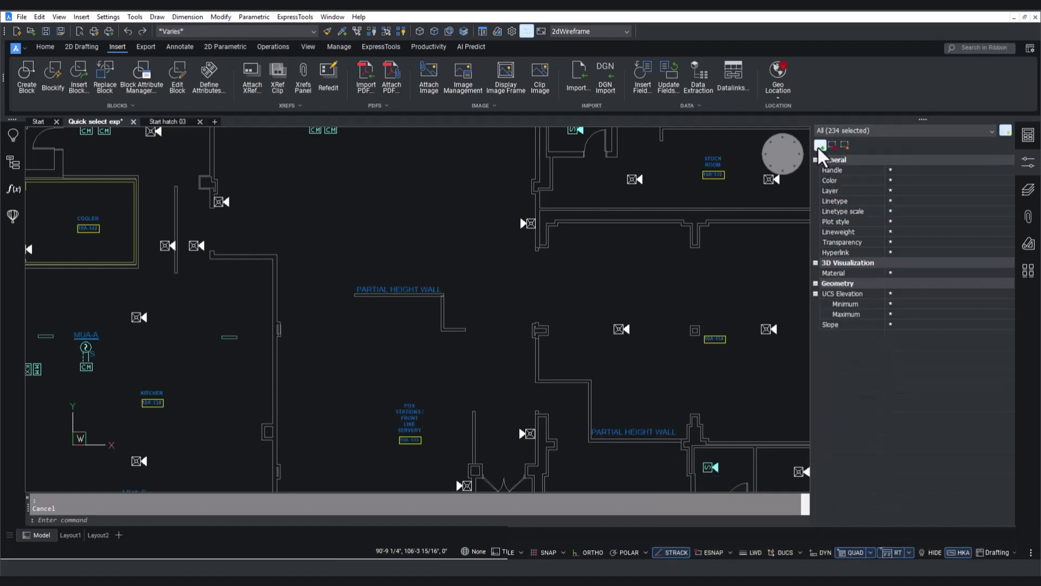
Add the 200 block references to the selection
click(867, 133)
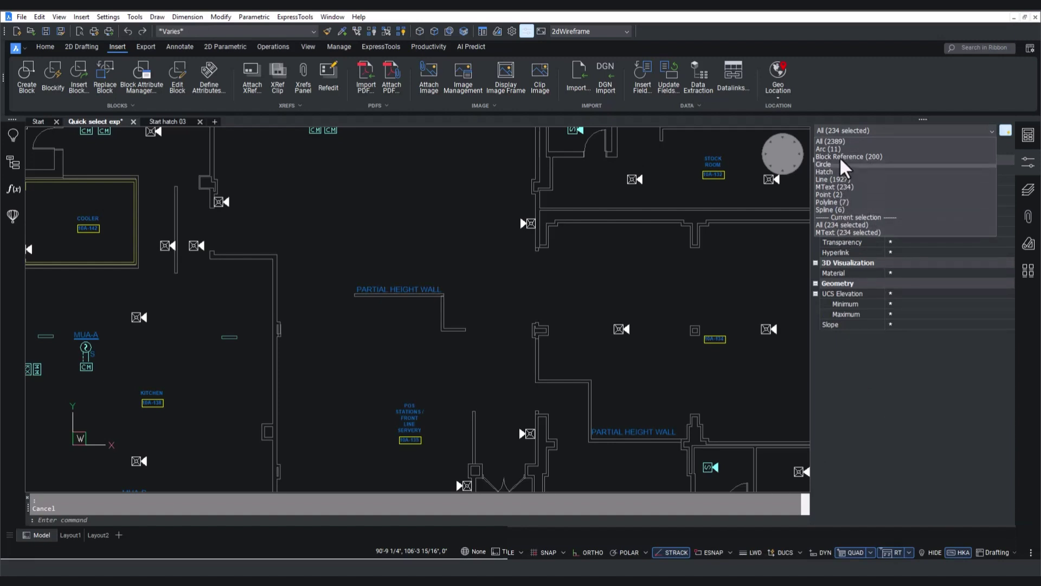
click(839, 156)
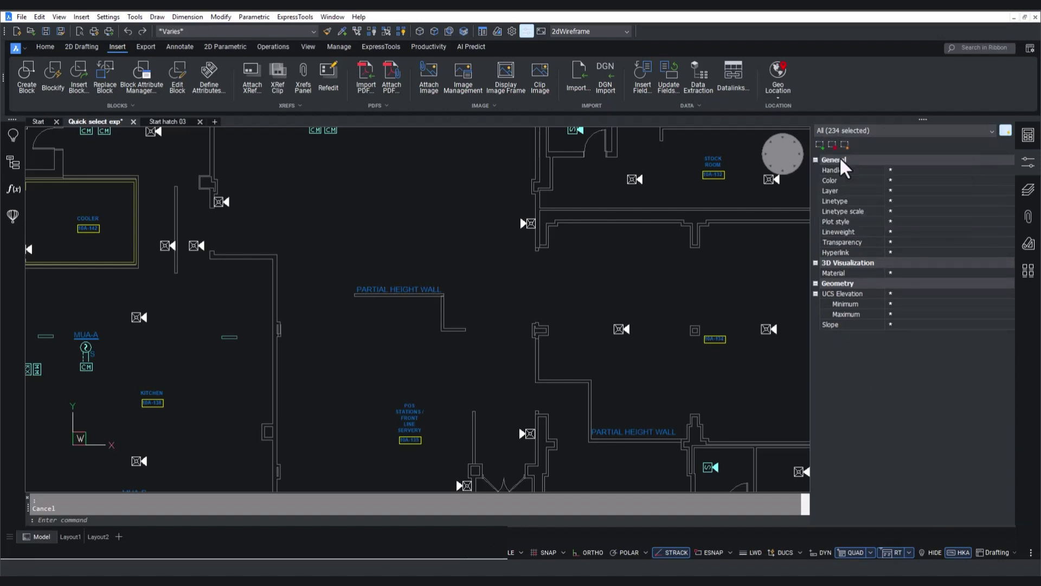
click(819, 145)
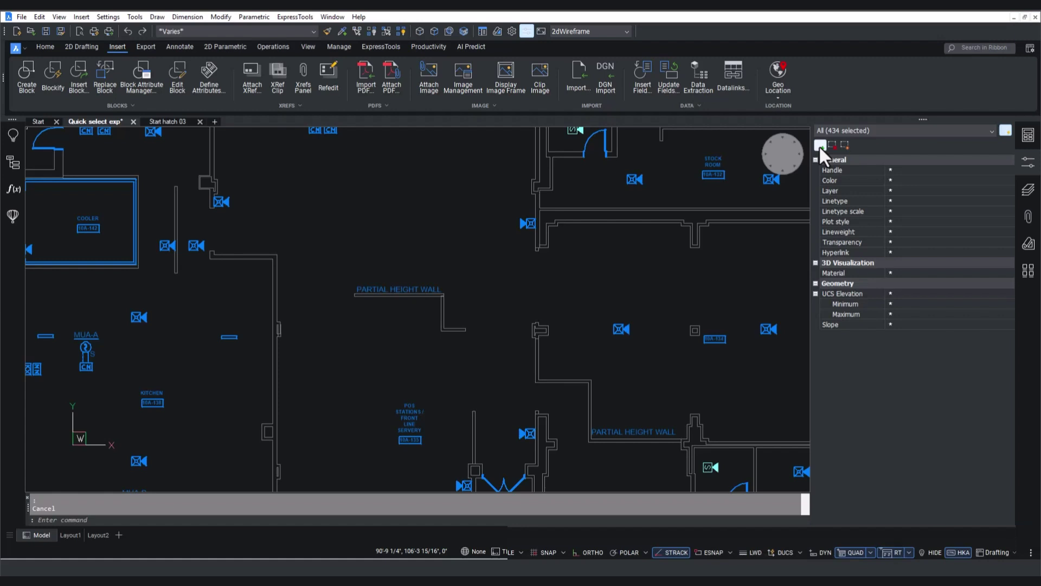
Remove the multiline texts to keep only the 200 block references, then pick the 234 MText
click(865, 131)
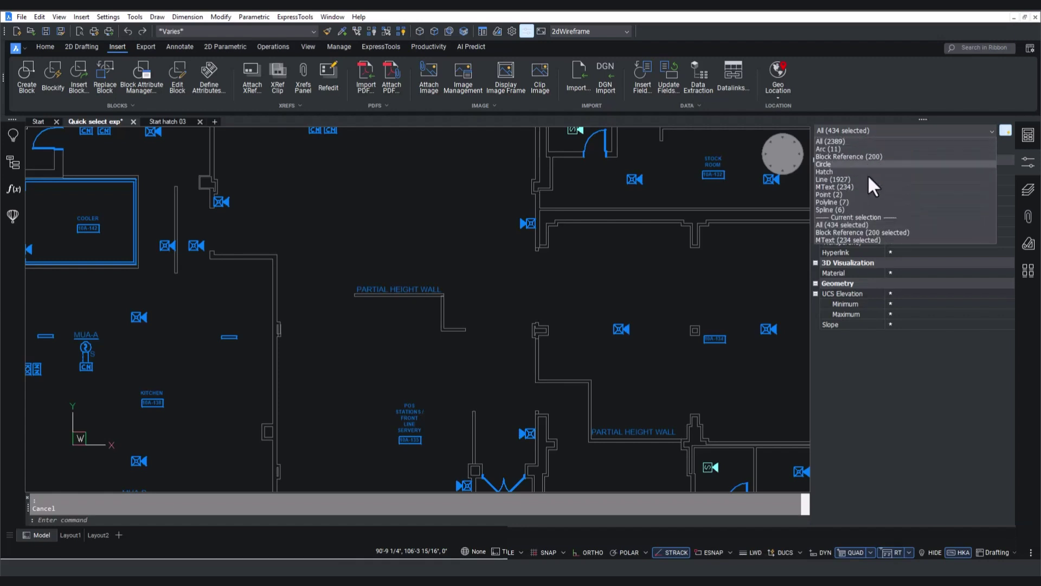
click(849, 237)
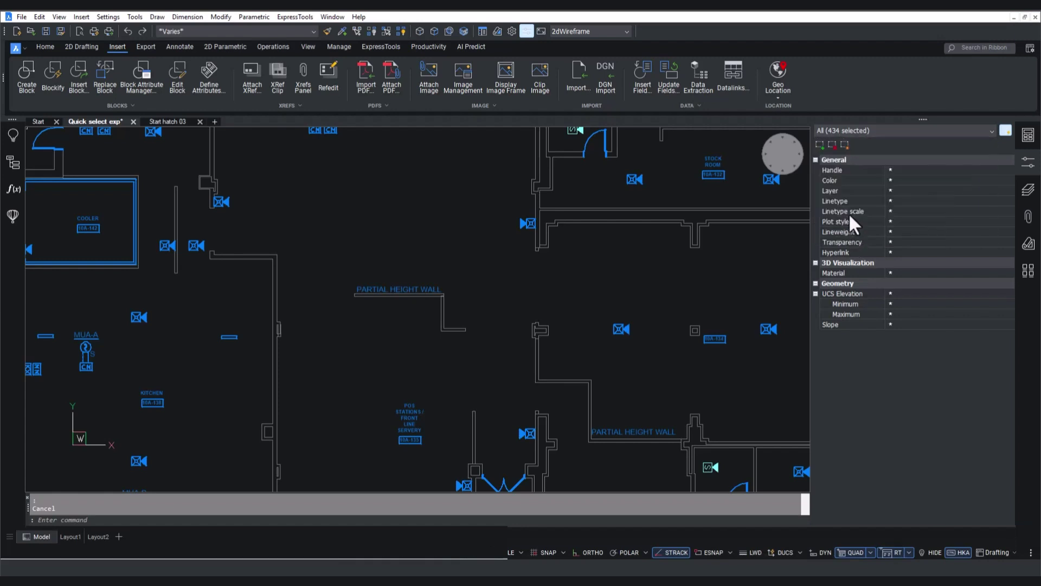
click(832, 144)
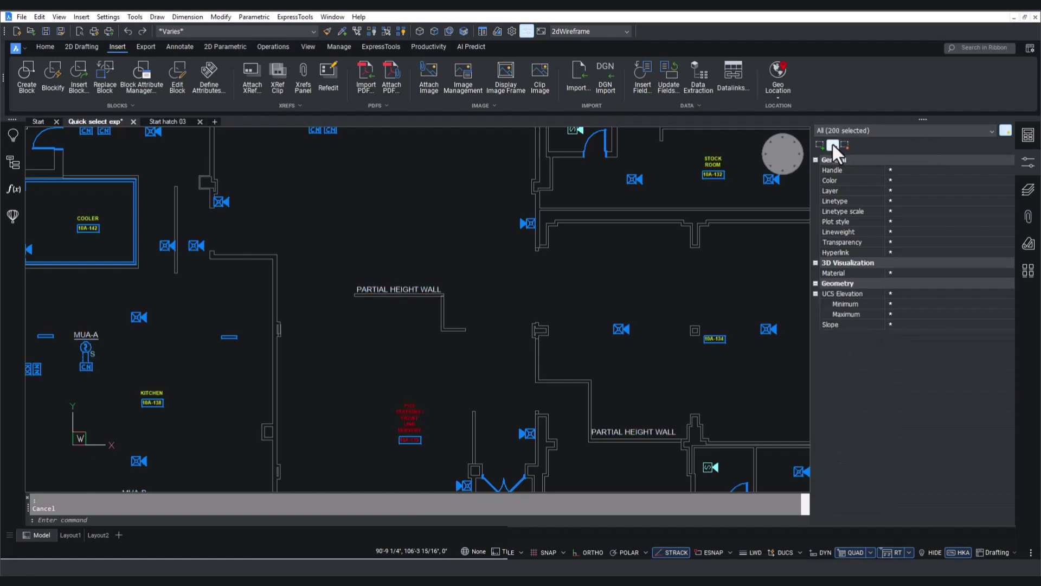
click(884, 131)
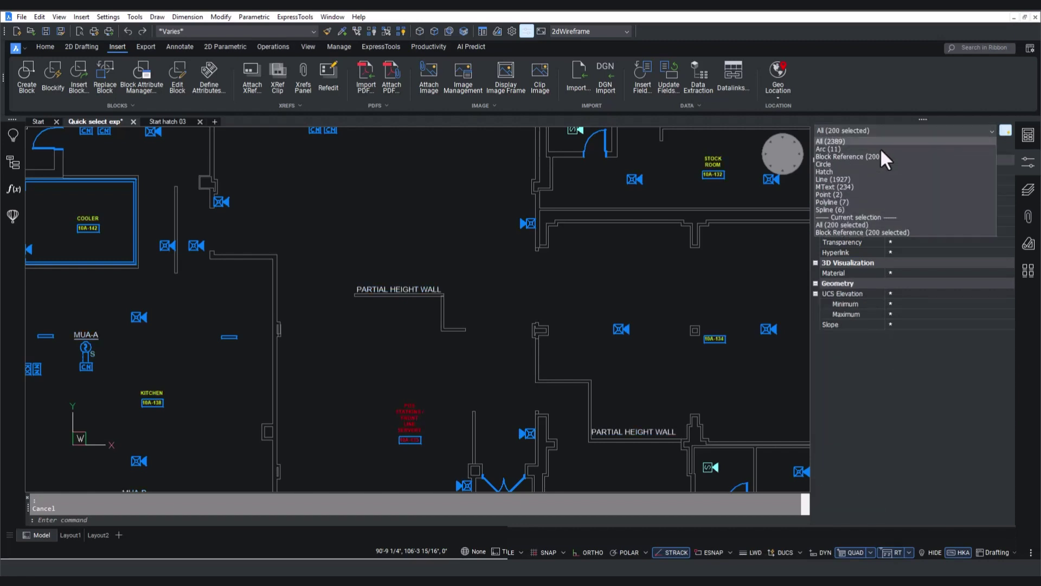
click(840, 231)
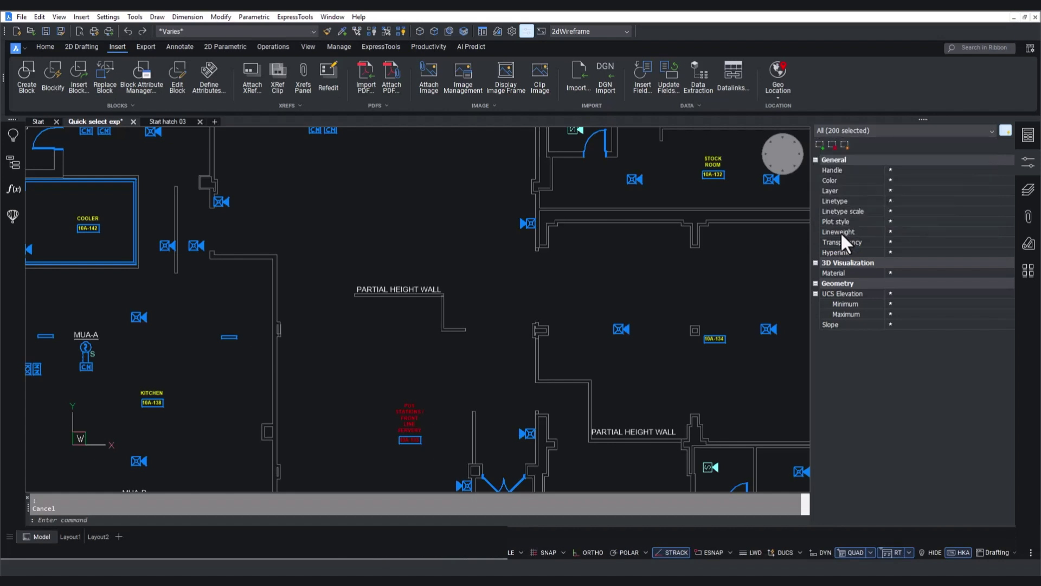
click(843, 146)
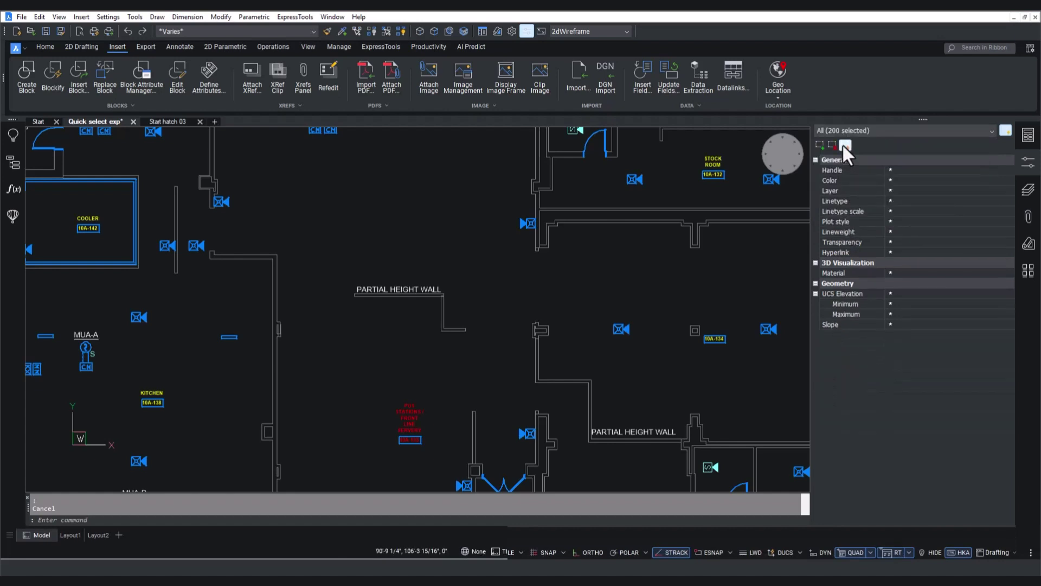
click(885, 131)
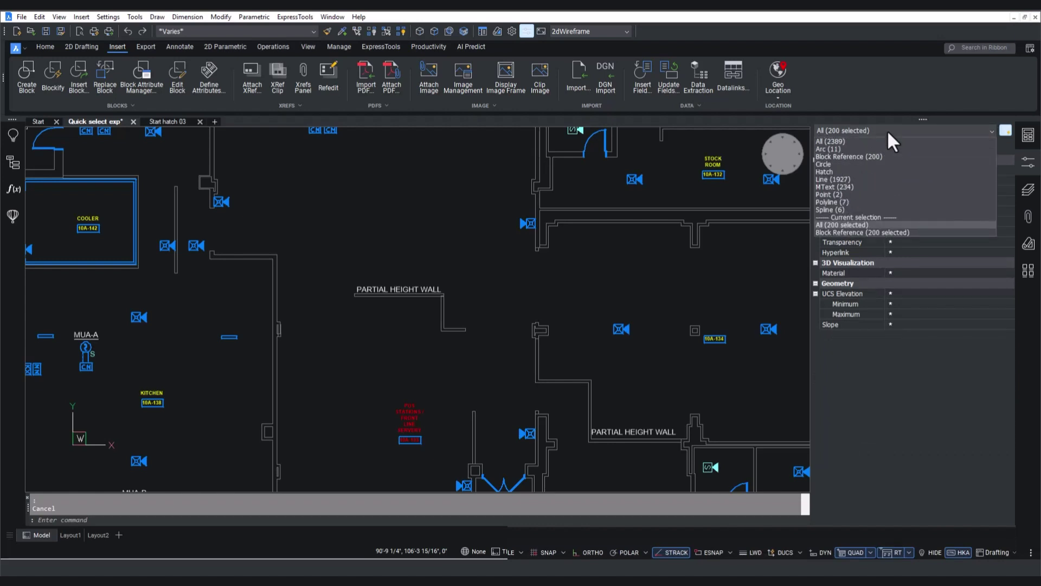
click(837, 185)
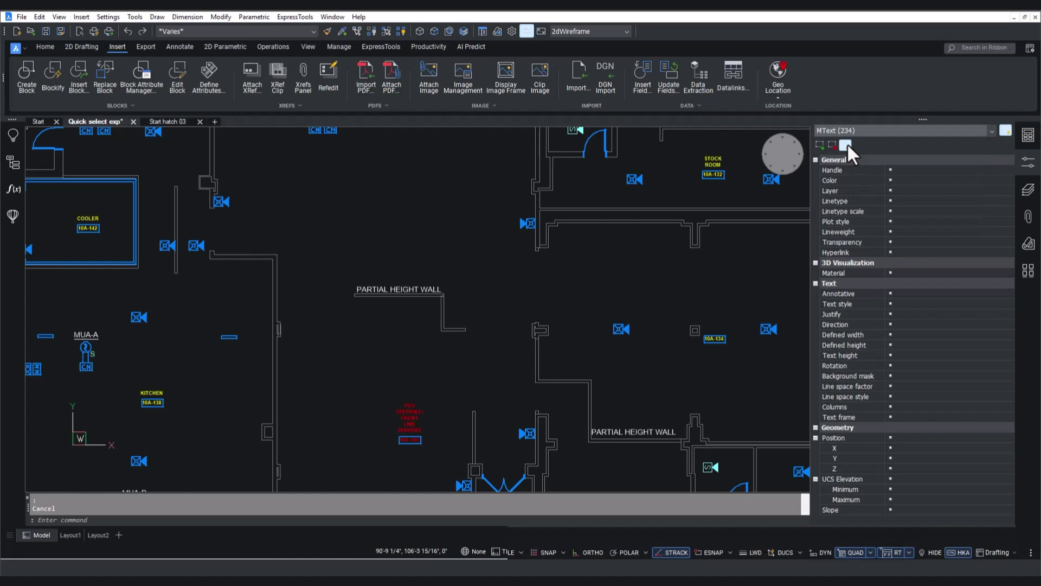
Move all 234 multiline texts onto layer G-ANNO-TEXT
click(846, 144)
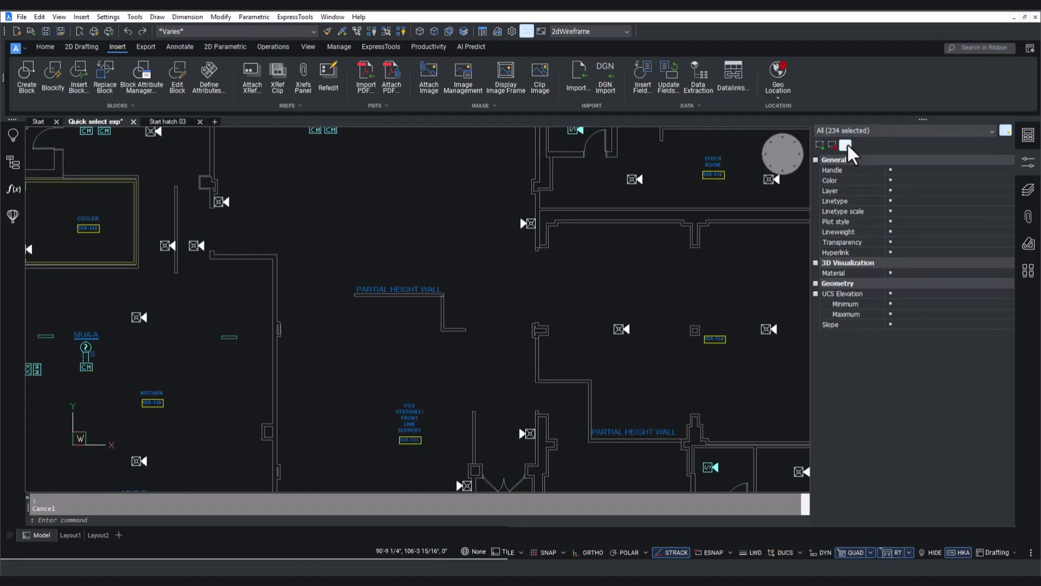
click(862, 132)
click(828, 232)
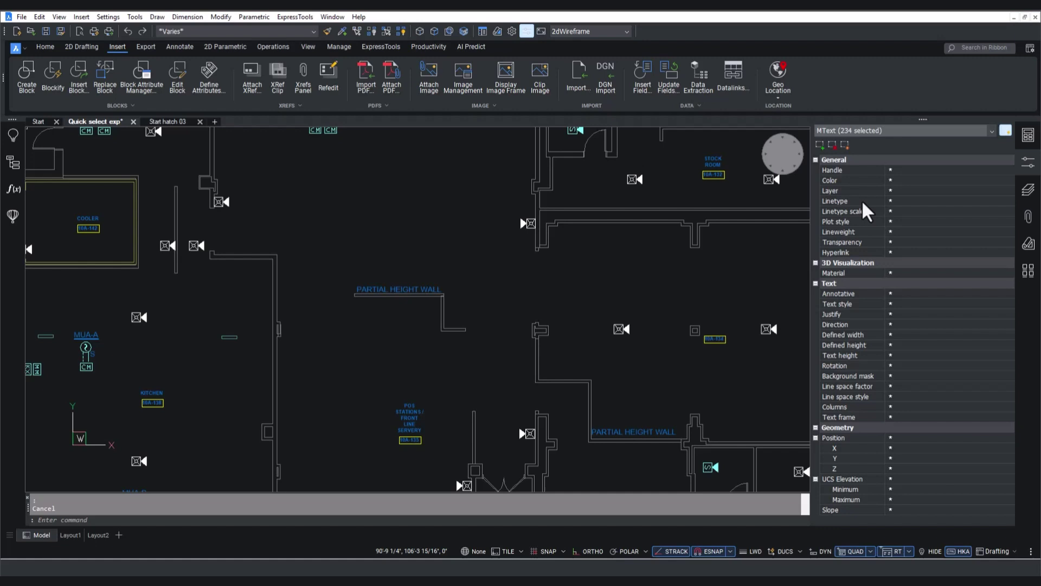
click(925, 204)
click(921, 191)
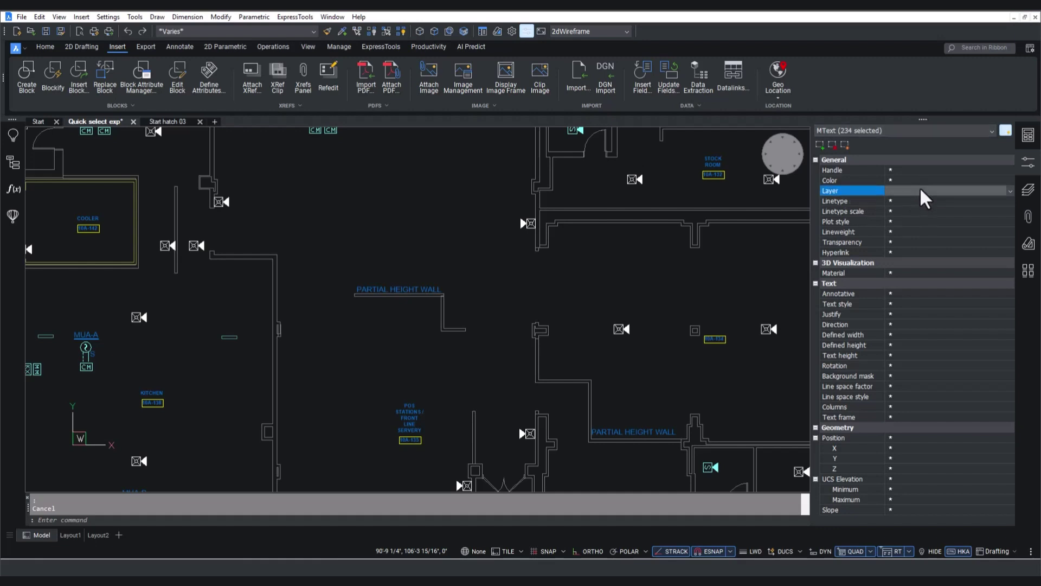
click(925, 196)
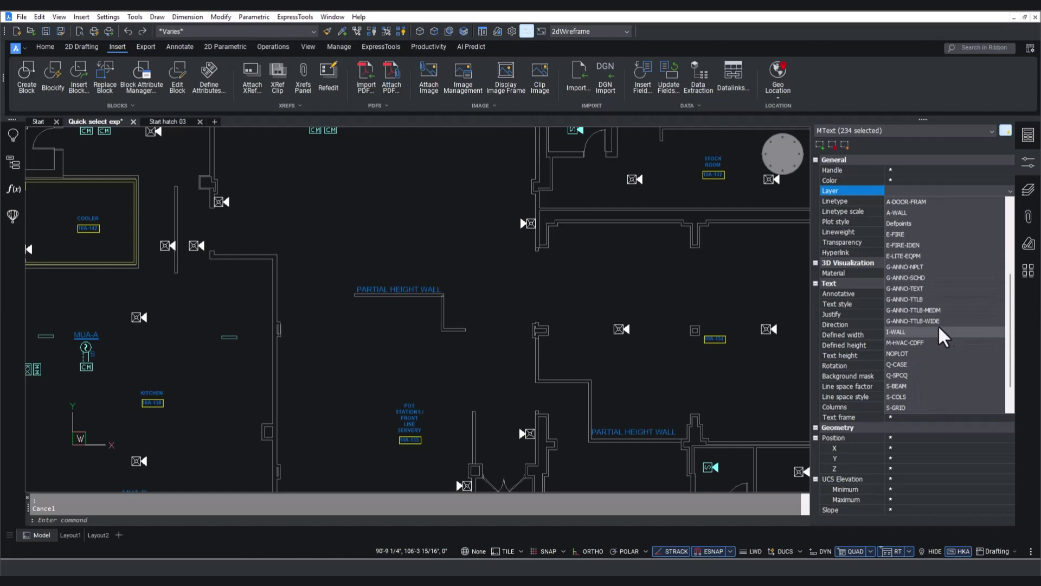
click(935, 289)
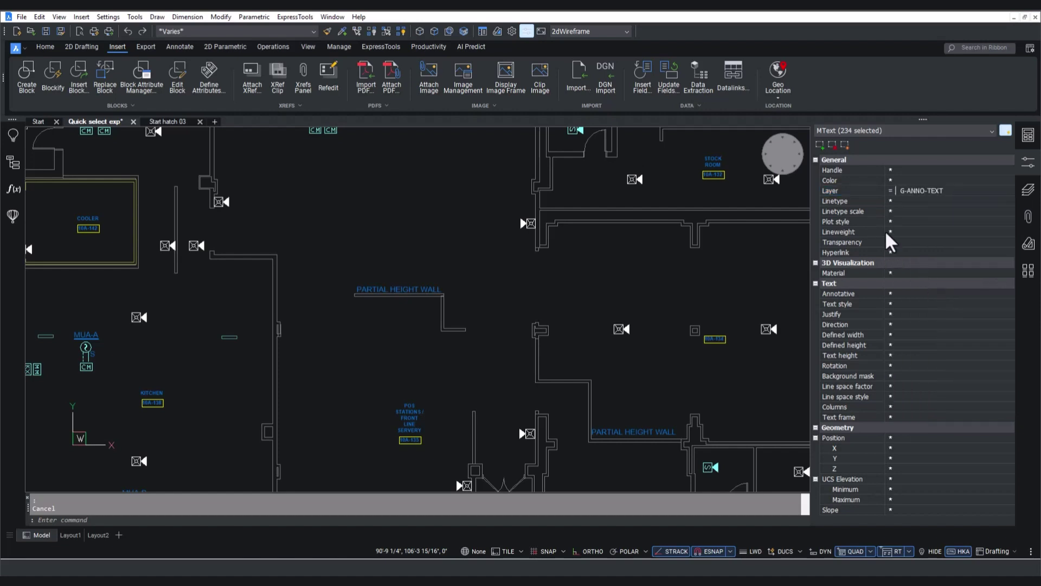
Narrow the selection to 153 multiline texts and set their color to red
click(833, 147)
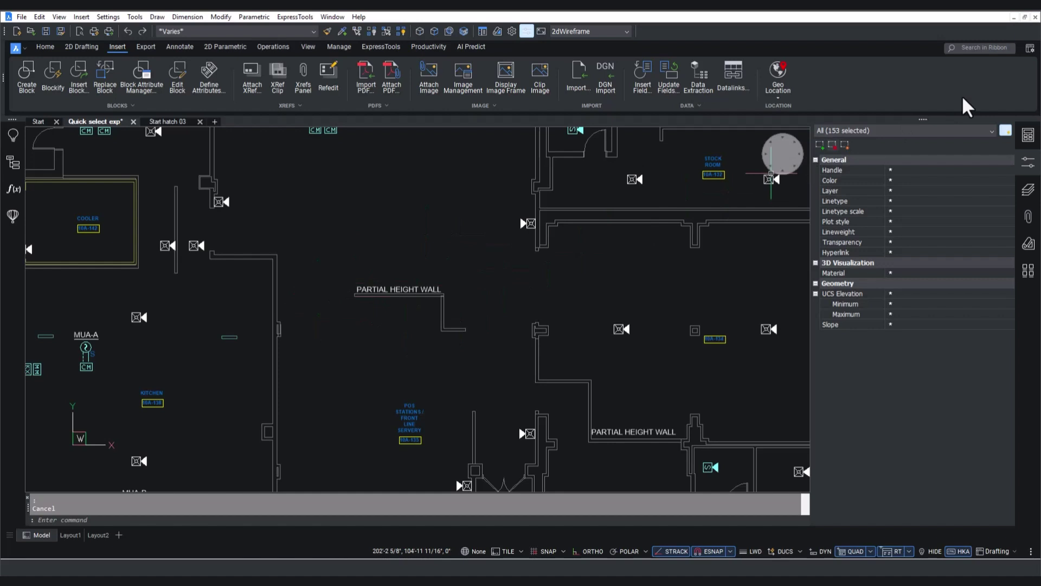
click(890, 133)
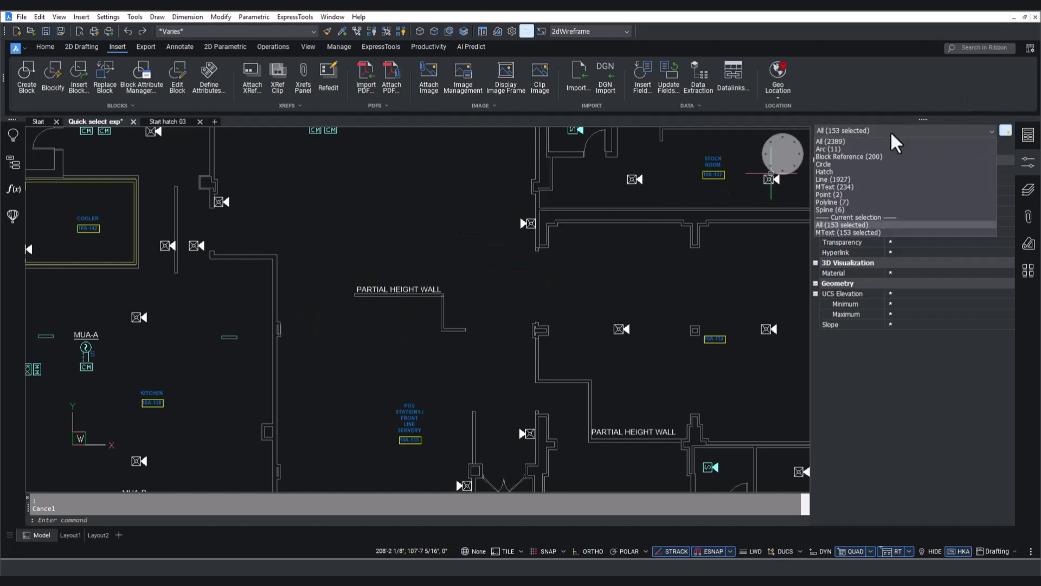
click(840, 234)
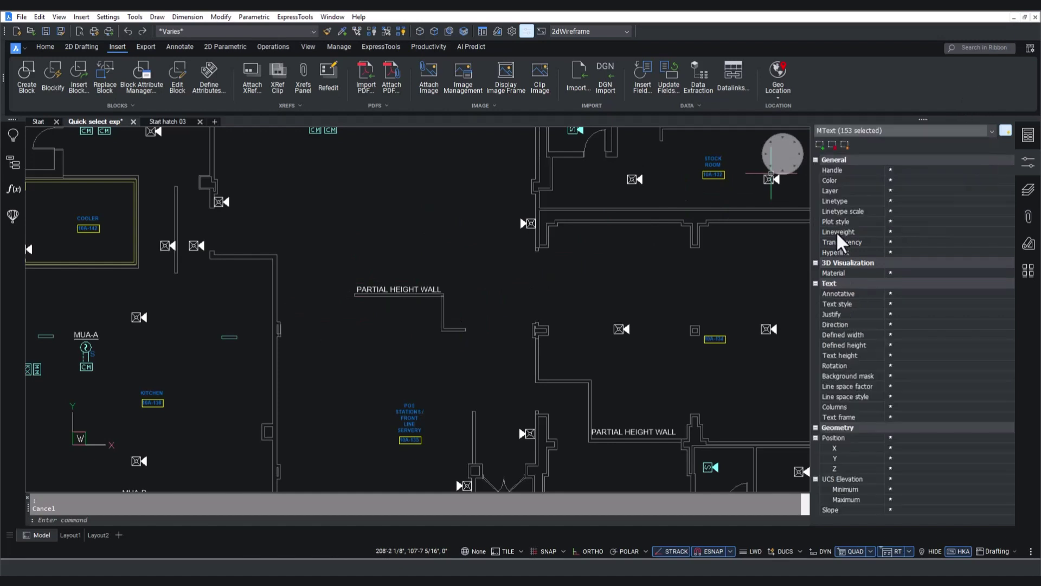
click(924, 181)
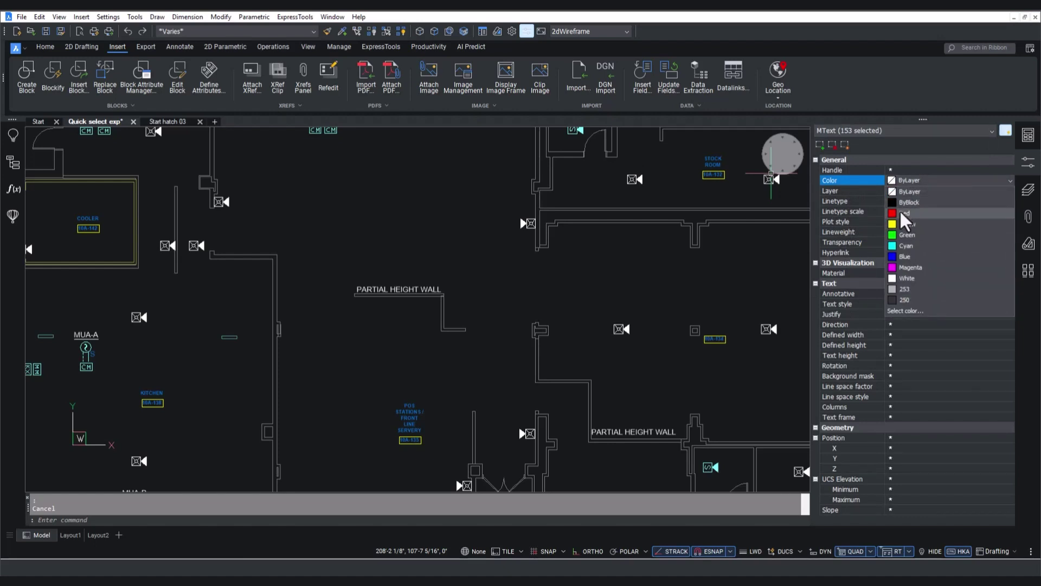
click(905, 213)
click(833, 147)
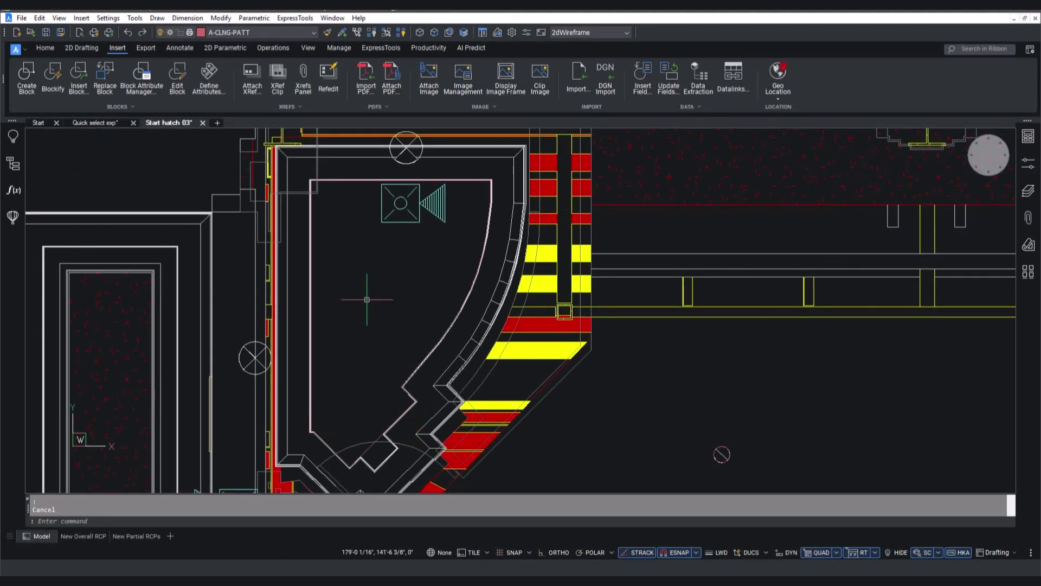
On the diagonal edge, select the six stacked polylines except layer 0 and delete them
middle_drag(470, 354, 486, 258)
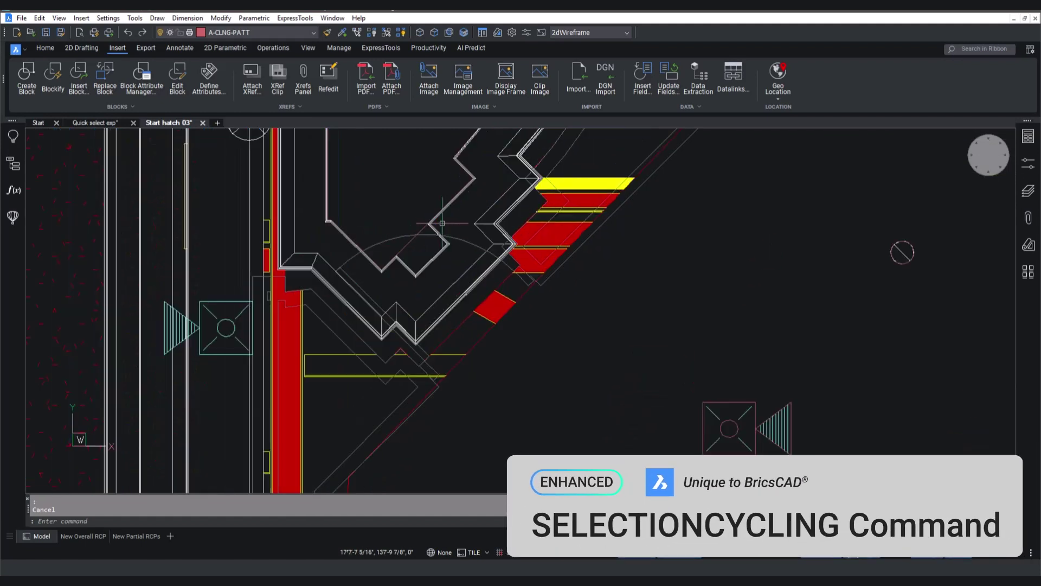
scroll(360, 239, up, 5)
click(360, 238)
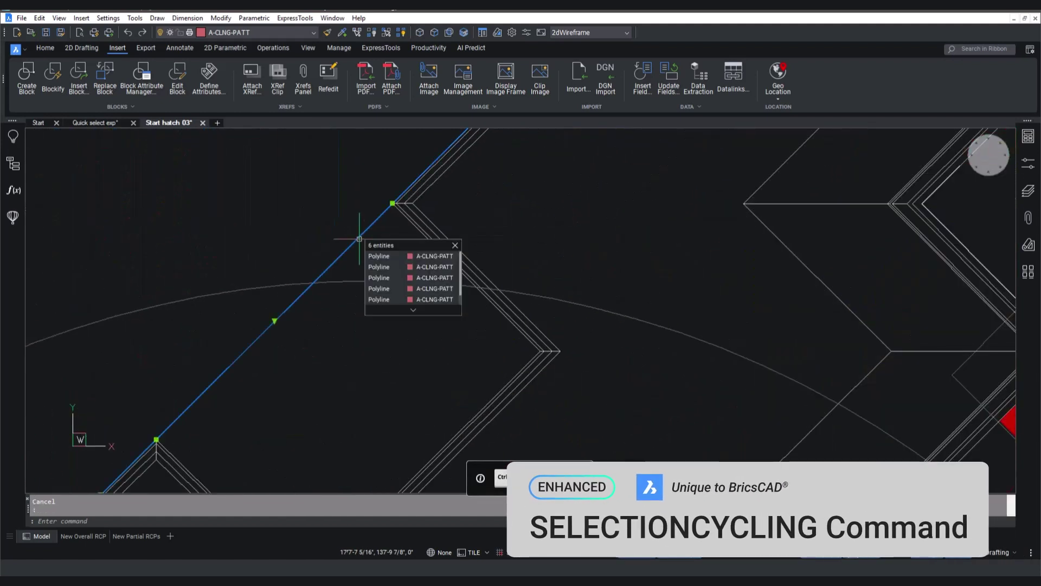
click(420, 317)
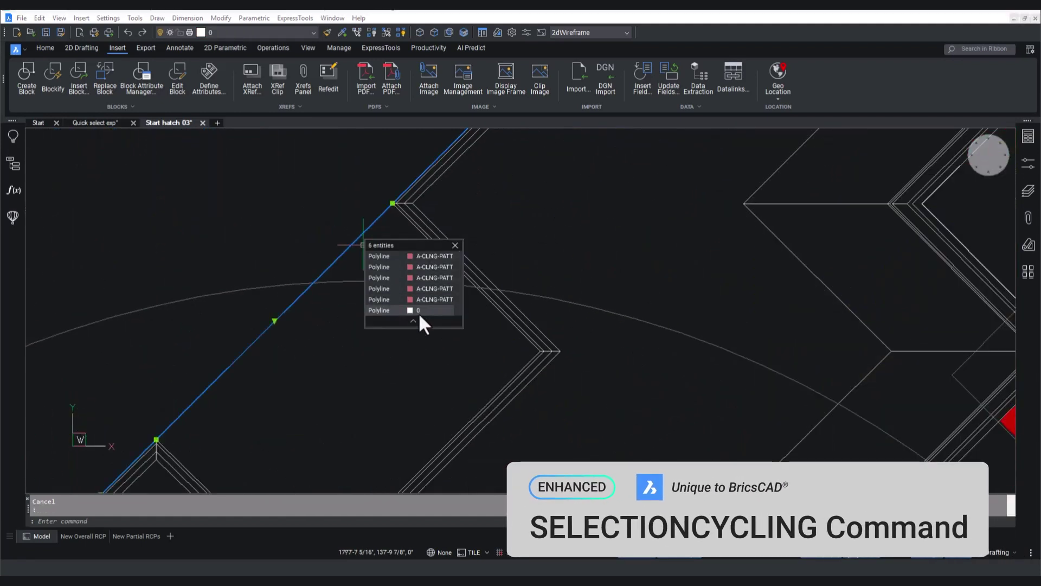
click(394, 309)
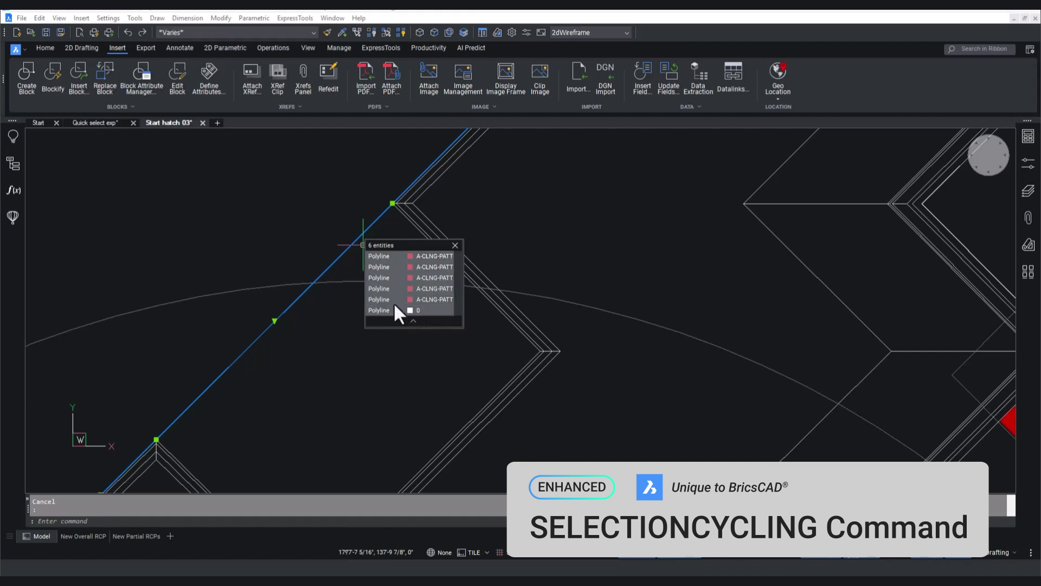
drag(395, 308, 395, 286)
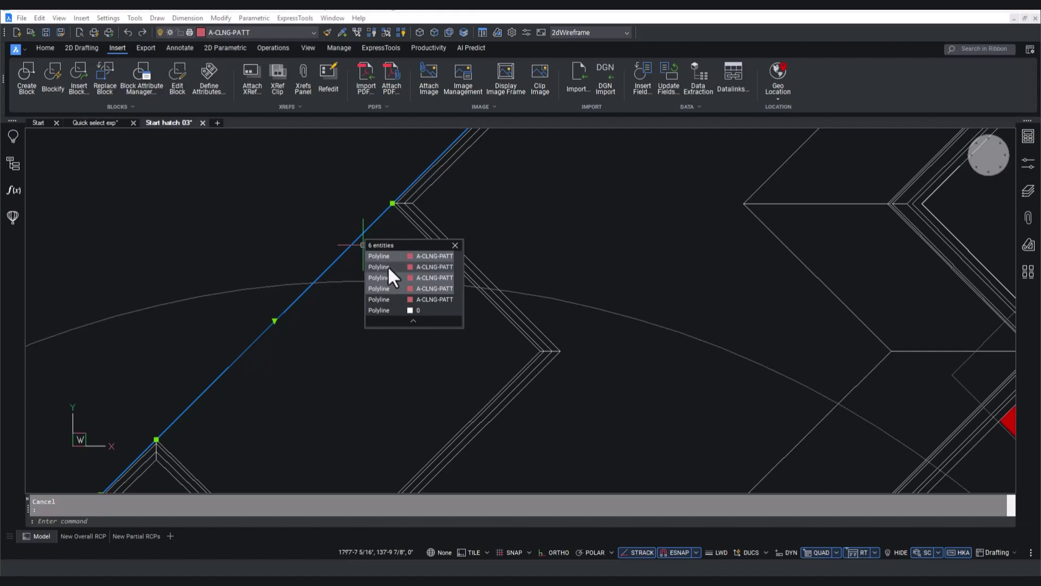
click(380, 310)
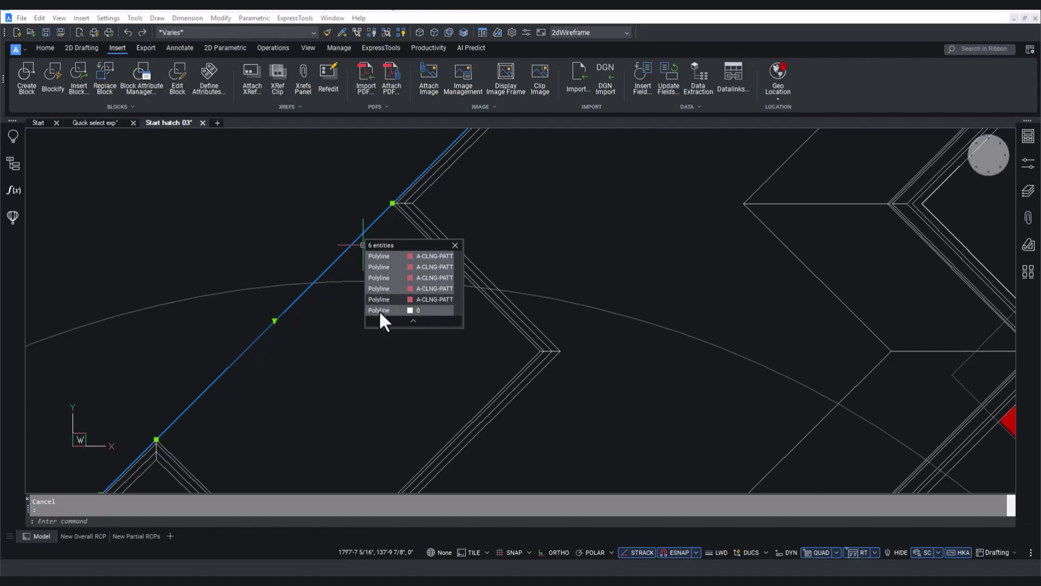
click(411, 320)
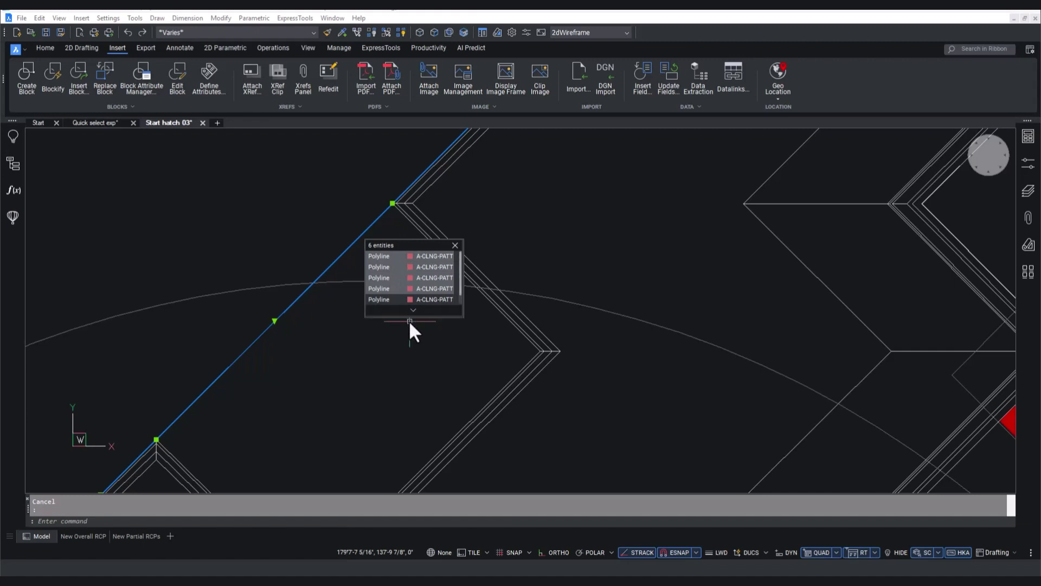
click(415, 312)
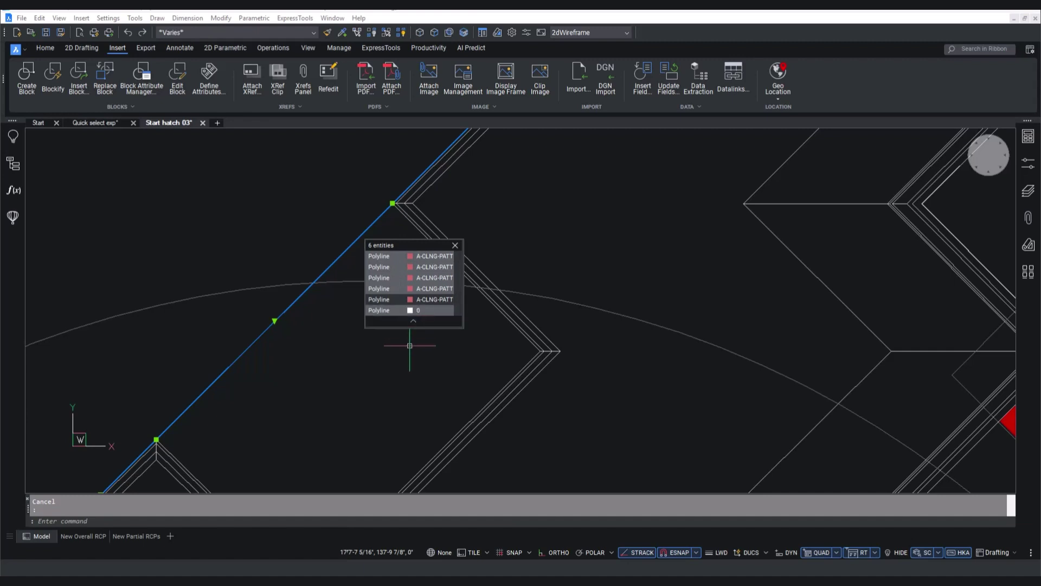
key(Delete)
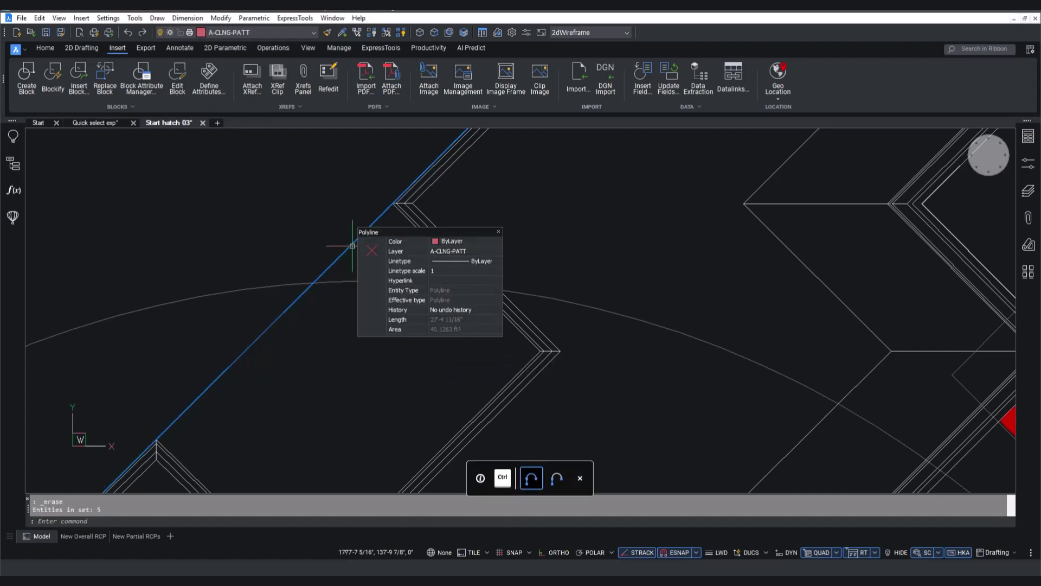
click(352, 248)
Add a vertex to the blue zigzag polyline using a midpoint grip in AddVertex mode
key(Escape)
scroll(353, 245, down, 3)
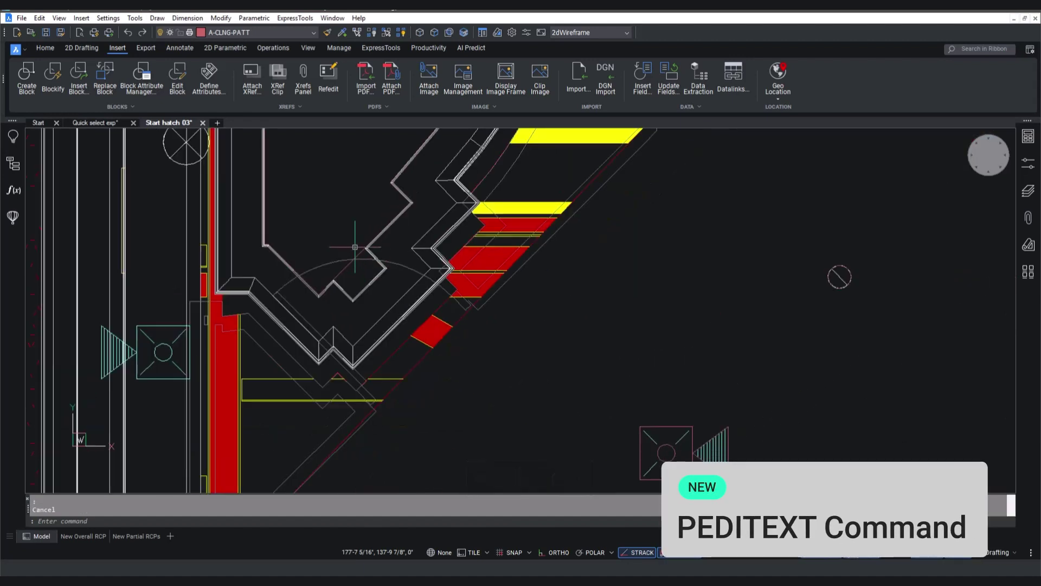
scroll(350, 244, up, 3)
scroll(353, 244, up, 3)
click(331, 308)
click(331, 308)
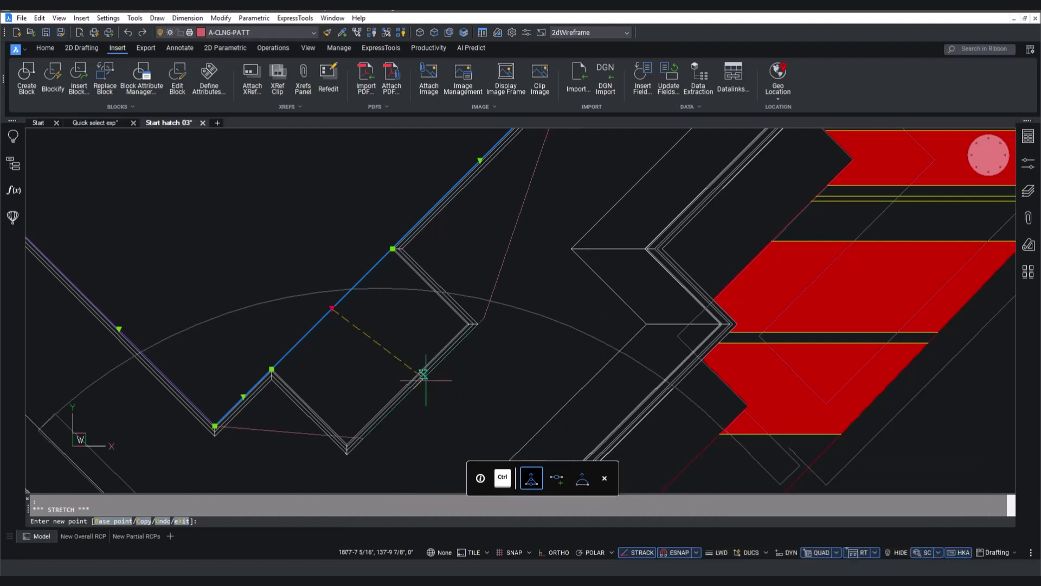
key(ctrl)
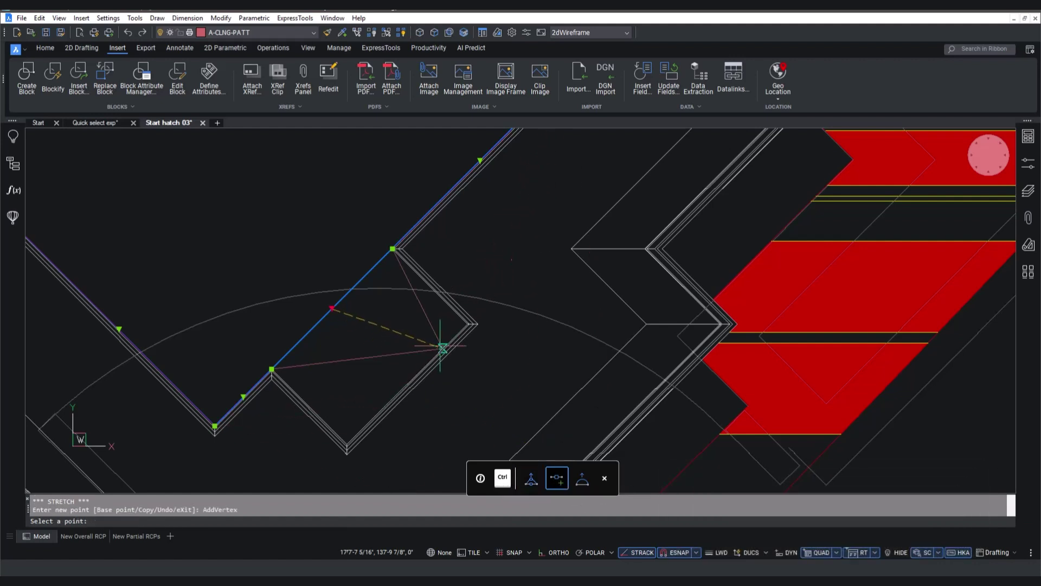
key(ctrl)
key(ctrl)
key(ctrl)
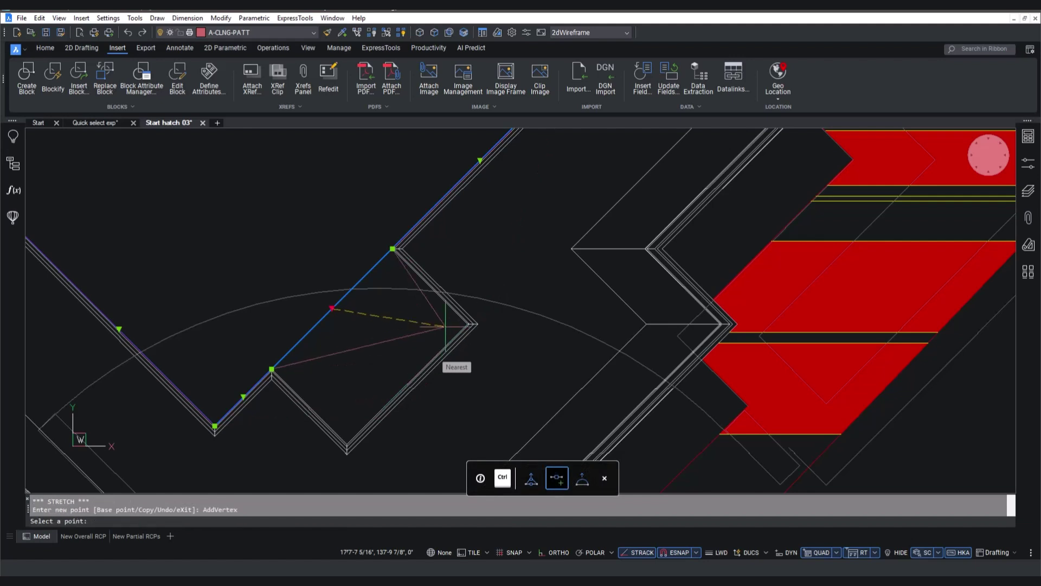
scroll(442, 348, up, 5)
click(506, 303)
scroll(505, 303, down, 2)
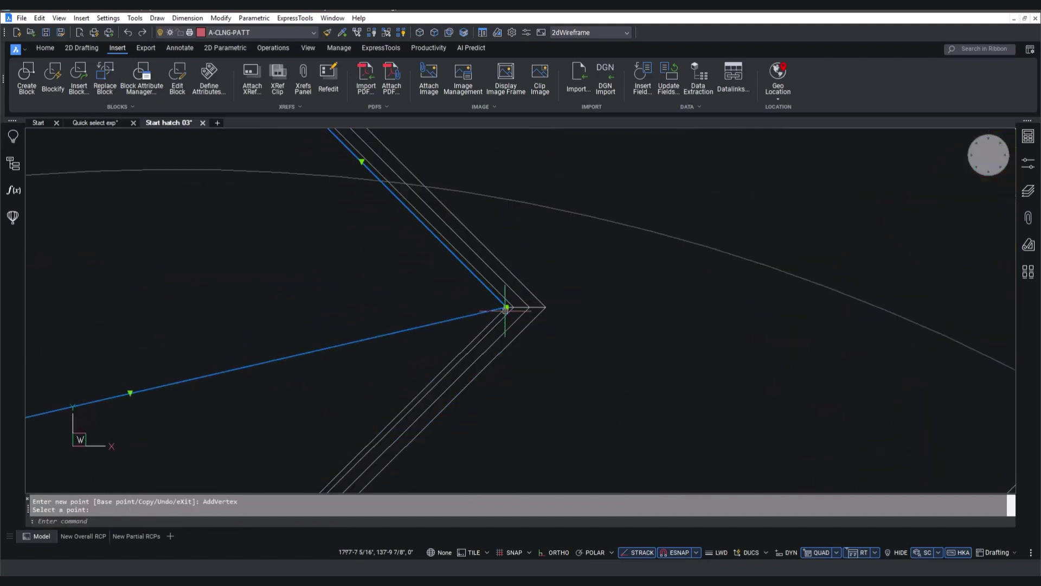
scroll(488, 313, down, 2)
Add a vertex from the long segment's midpoint grip, snapped to the V's bottom corner
middle_drag(435, 350, 529, 241)
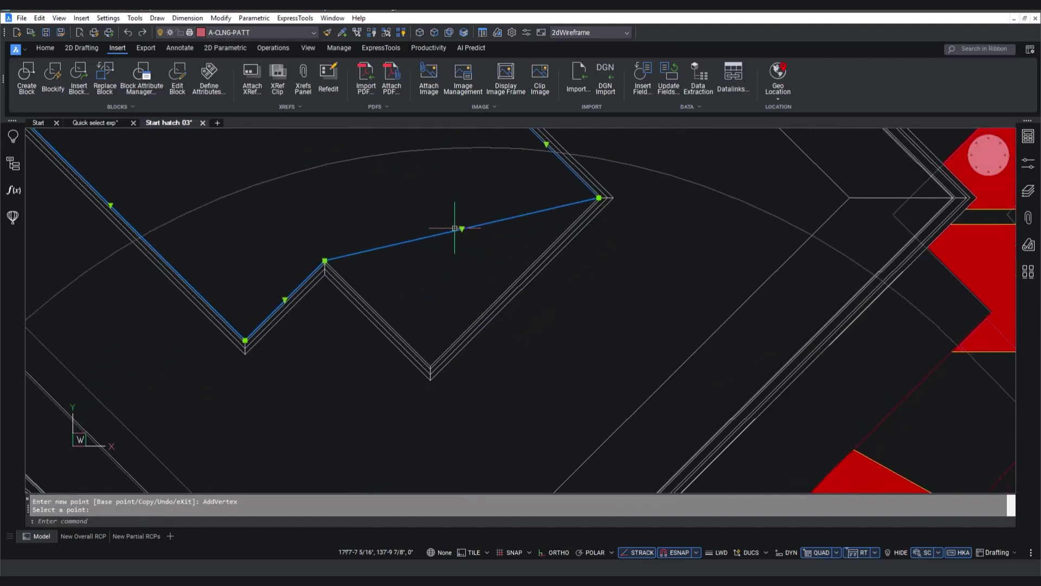
click(462, 229)
key(ctrl)
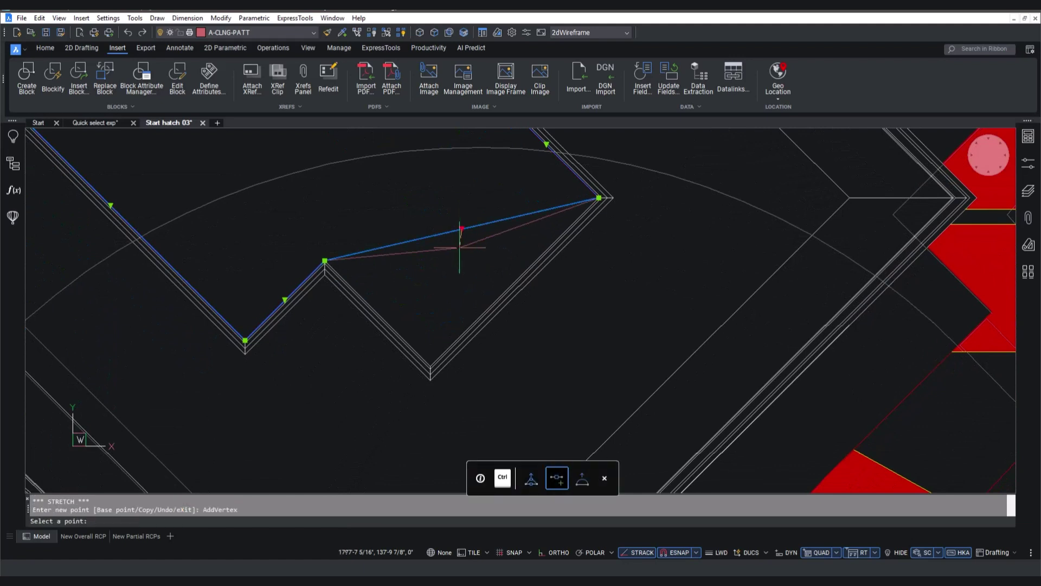
scroll(436, 363, up, 2)
scroll(436, 362, up, 2)
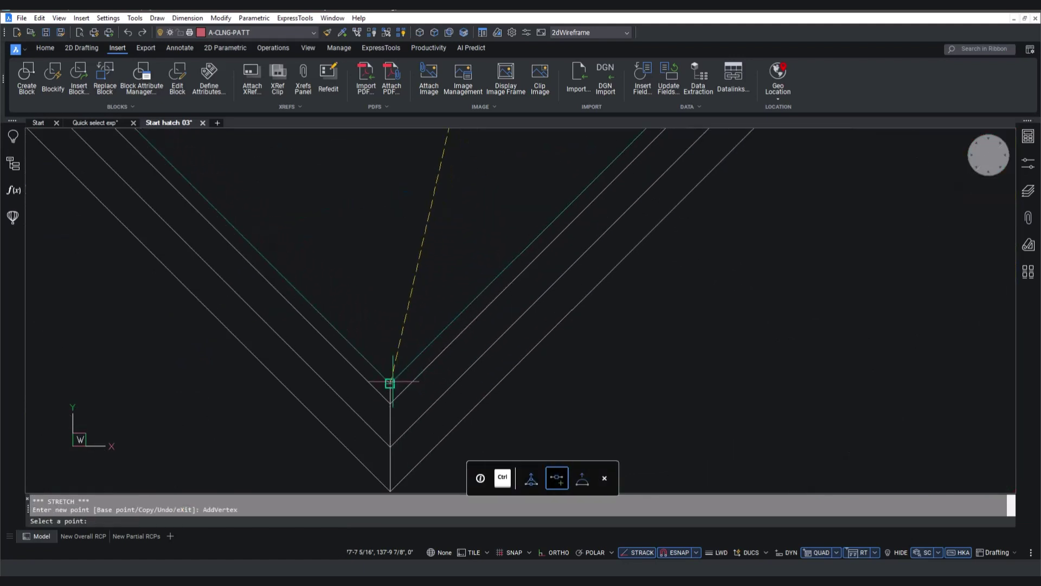
click(391, 381)
scroll(407, 366, down, 2)
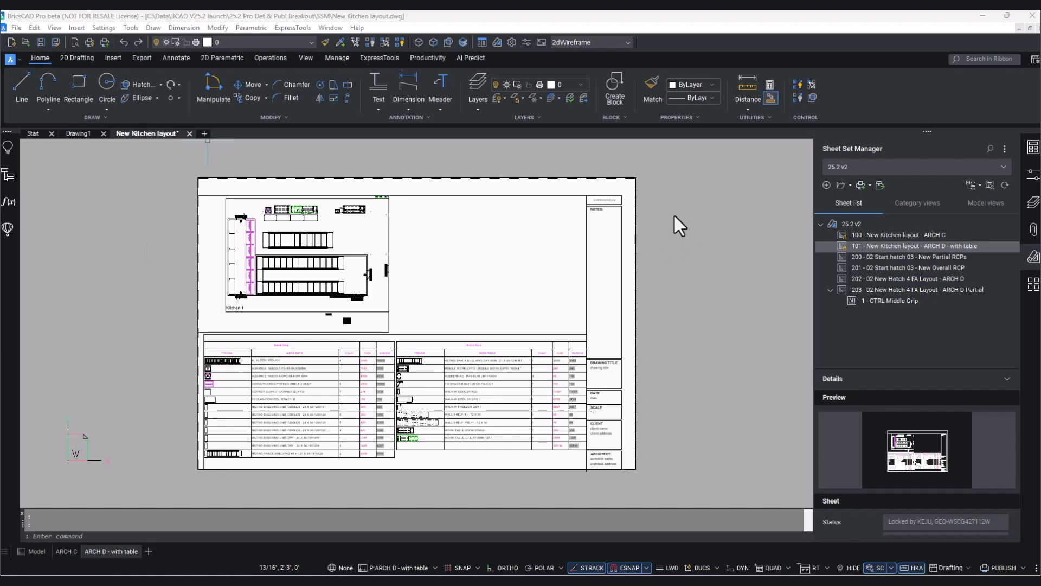
Open Start hatch 03's CTRL Middle Grip view from the Sheet Set Manager's model views
click(984, 203)
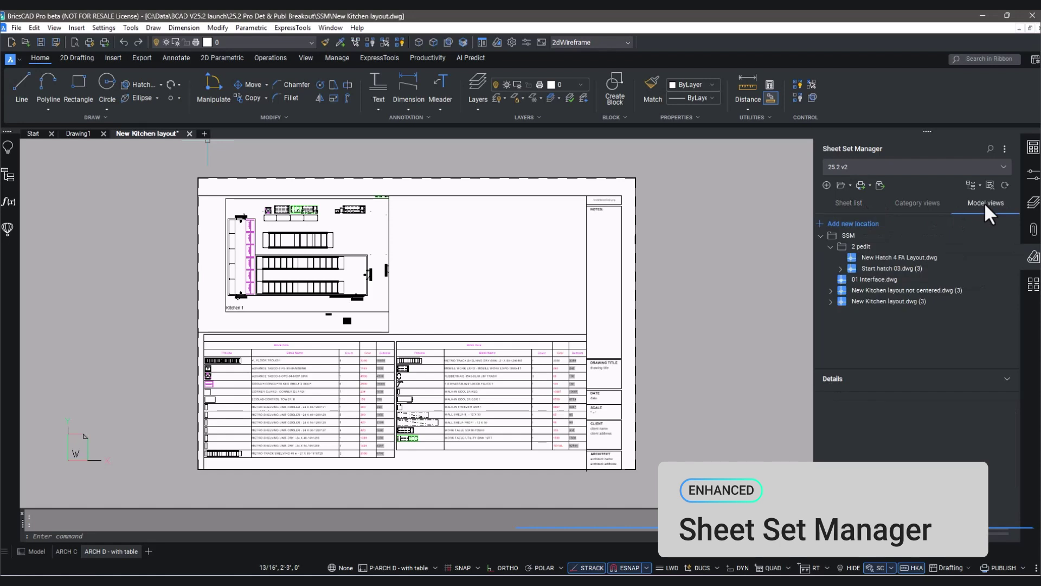
click(841, 268)
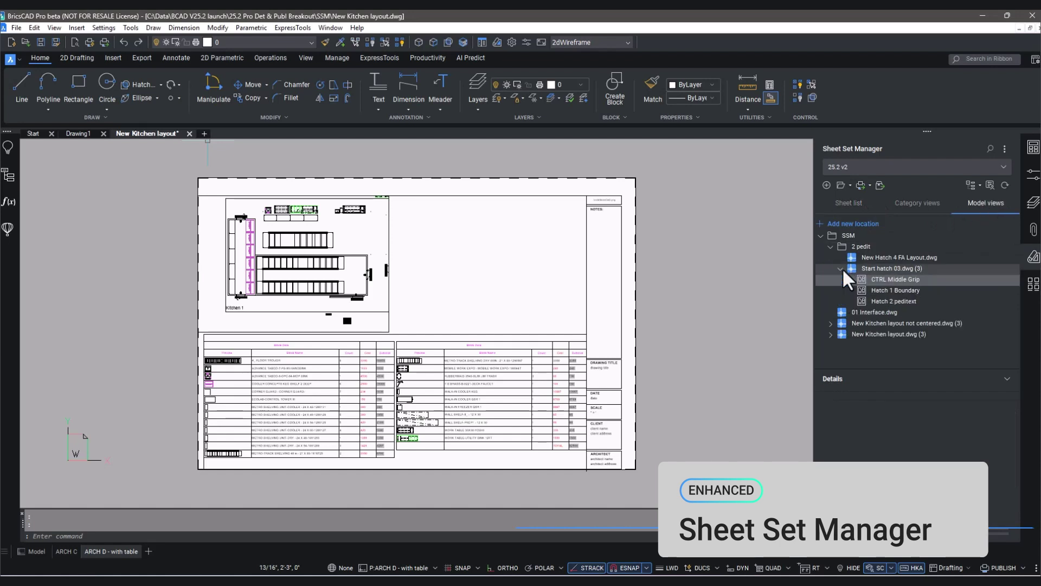
right_click(908, 278)
click(937, 285)
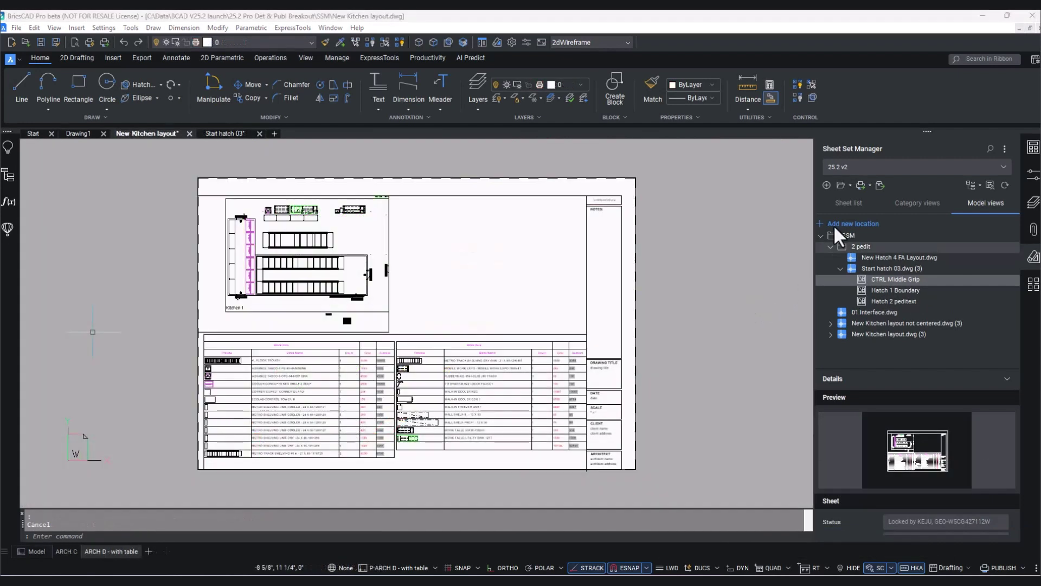
Publish sheet 101 New Kitchen layout to PDF, using the drawing name as file name
click(849, 204)
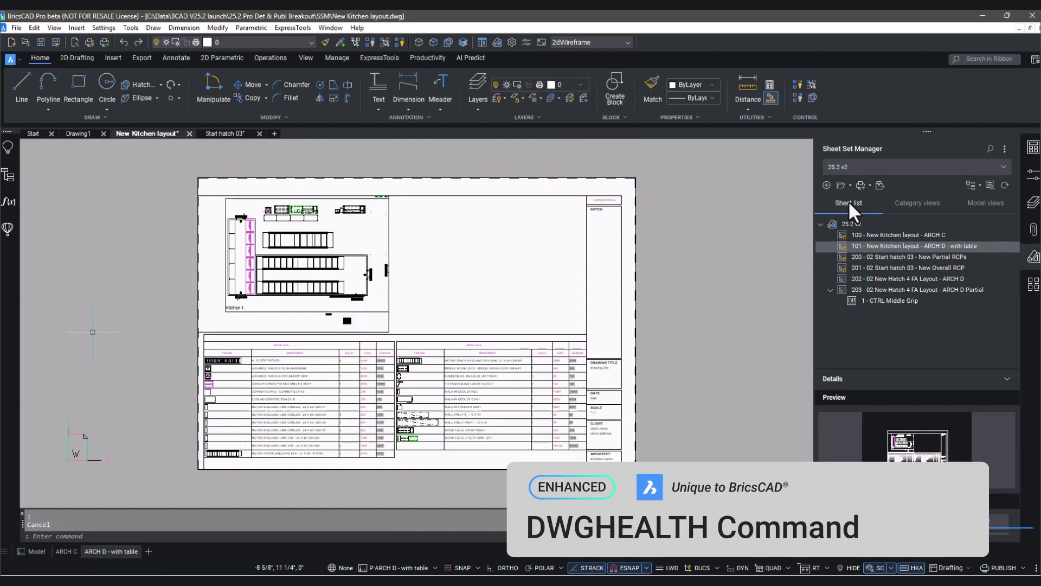
right_click(882, 246)
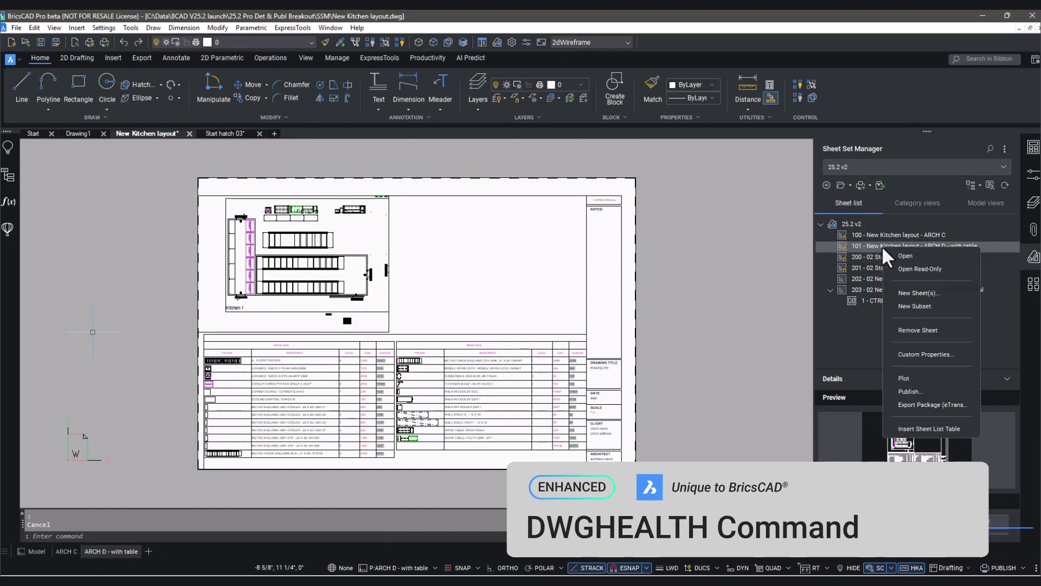
click(911, 392)
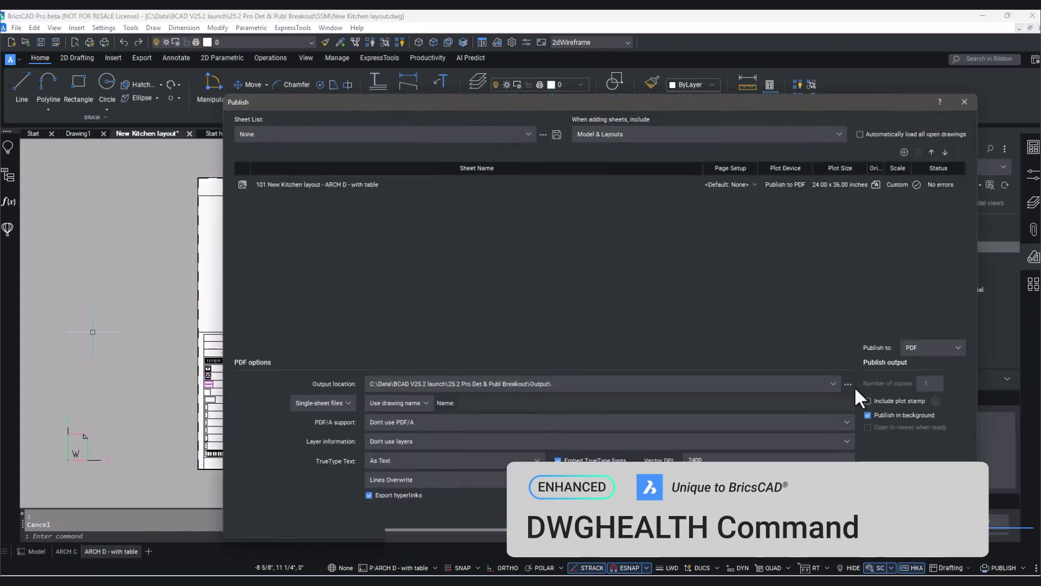
click(406, 404)
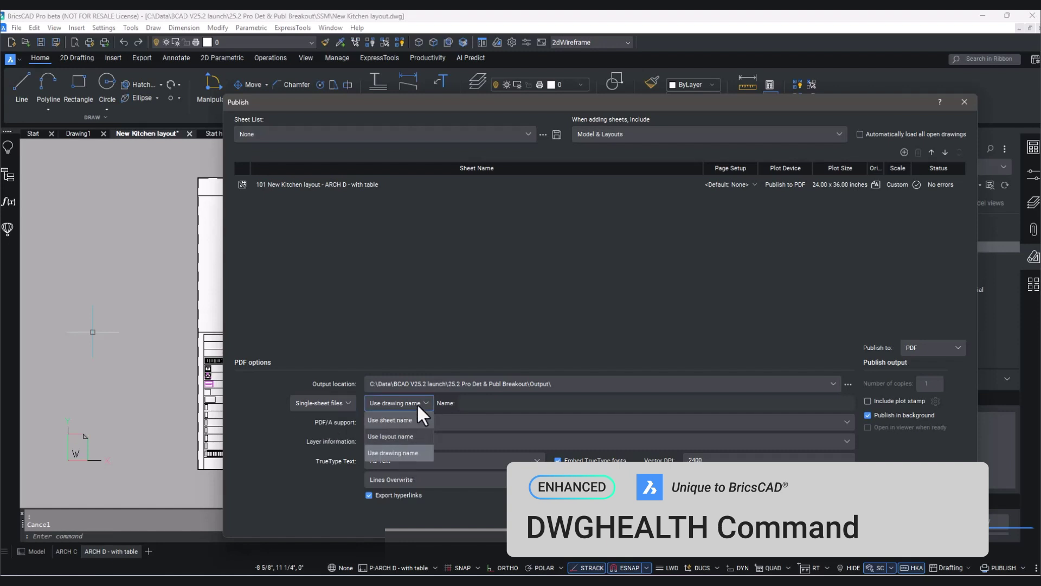
click(418, 403)
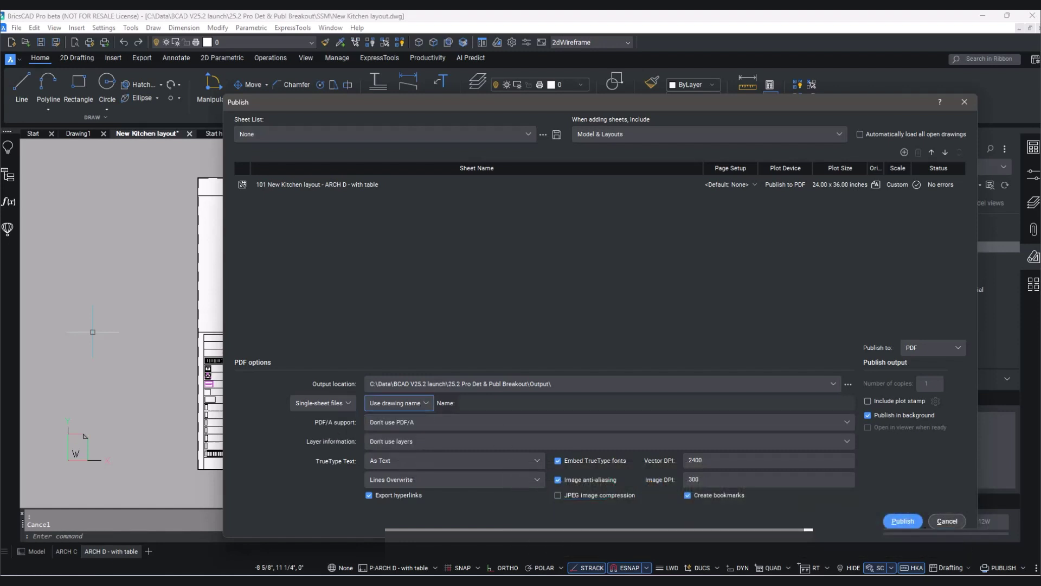
click(903, 521)
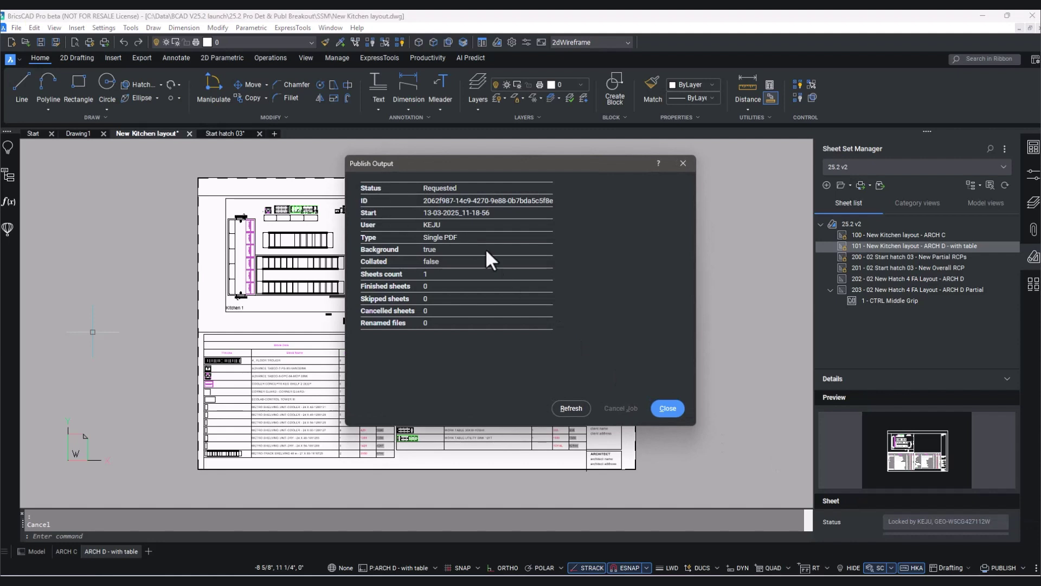
Refresh the publishing job status in the Publish Output dialog
click(575, 410)
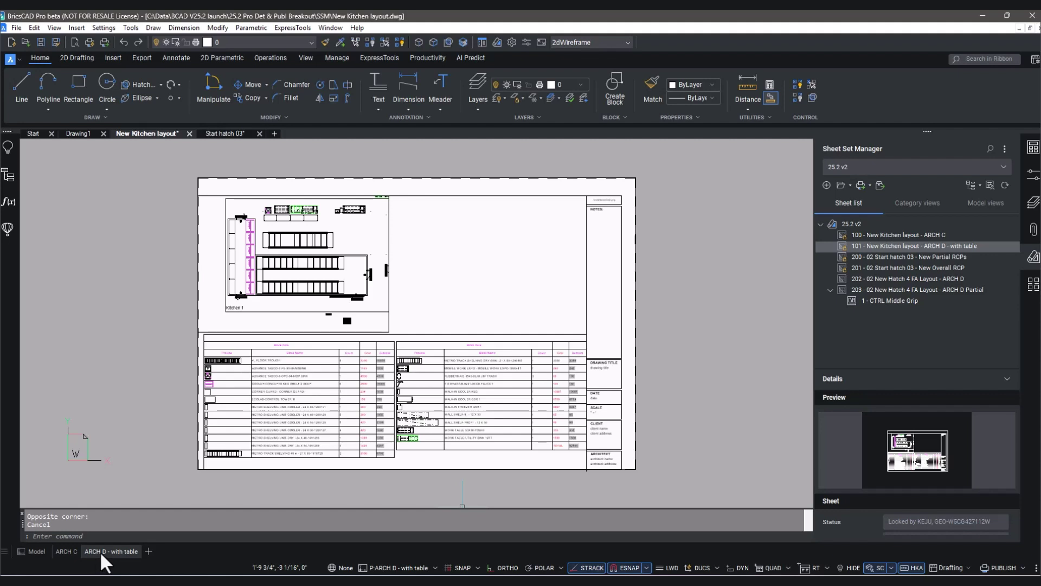
Open print settings for the ARCH D - with table layout, keeping Print As PDF.pc3
right_click(100, 551)
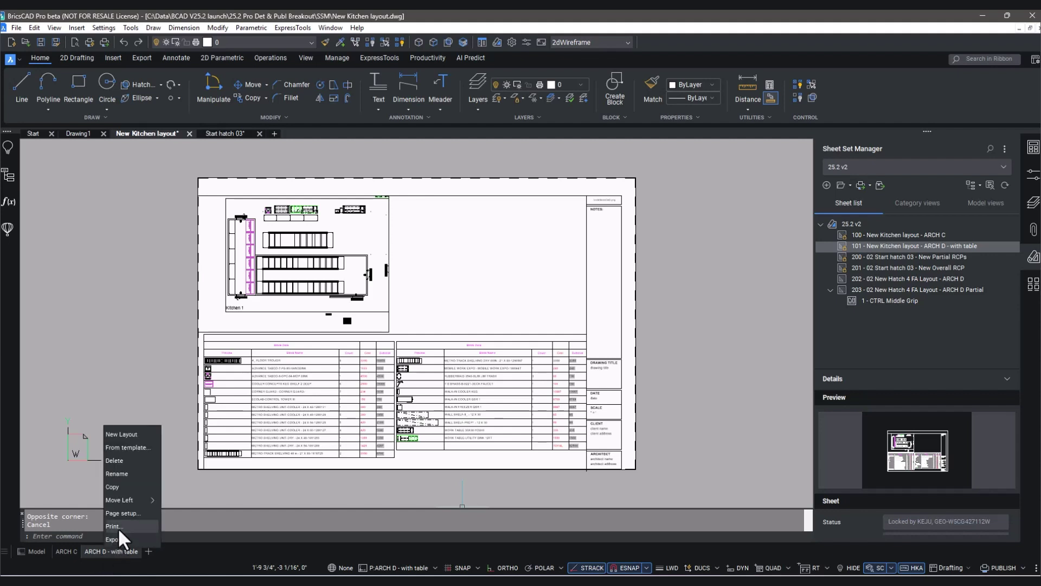
click(119, 526)
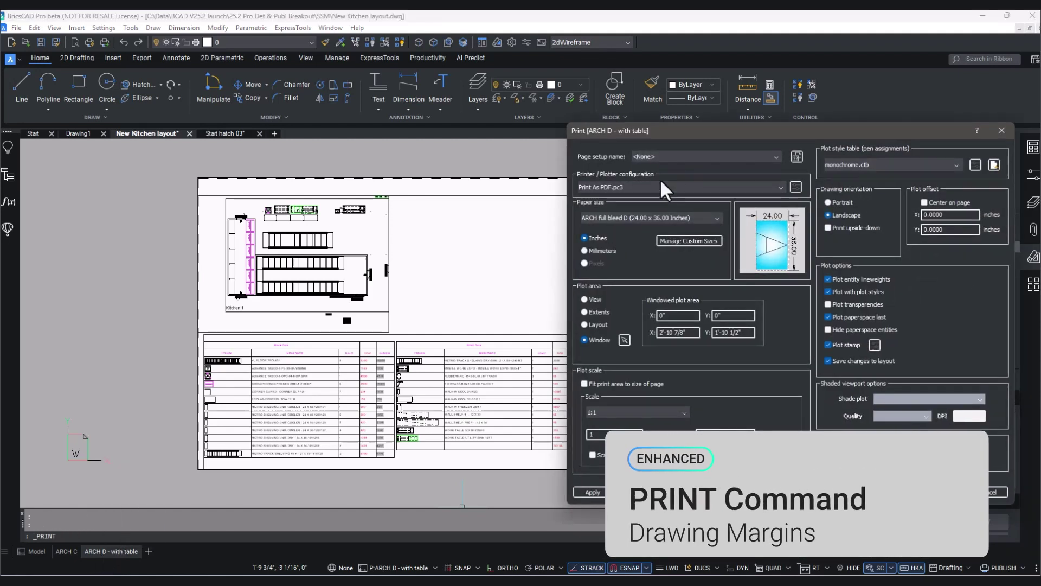
drag(713, 129, 745, 108)
click(714, 153)
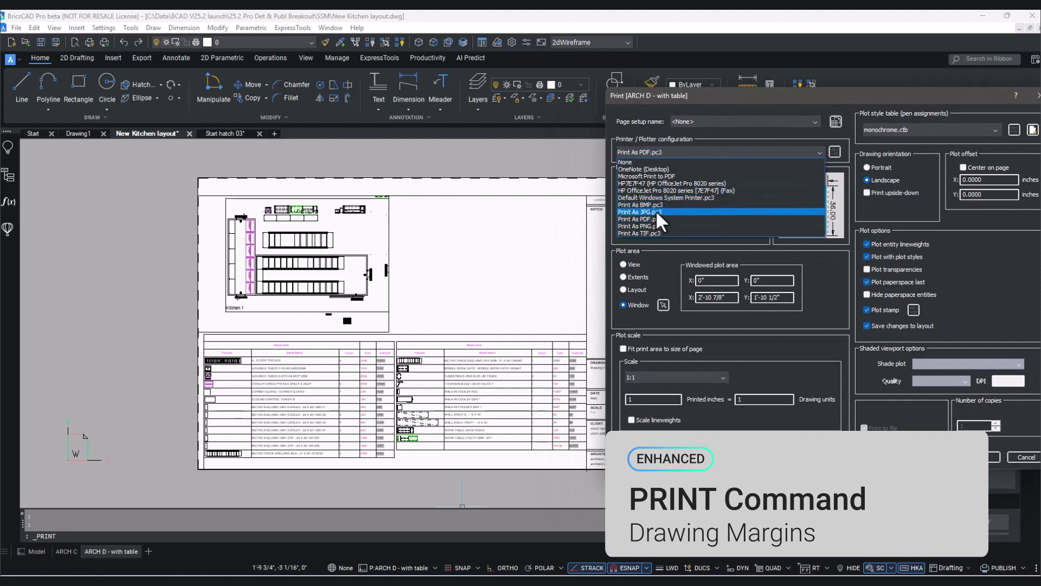
click(644, 218)
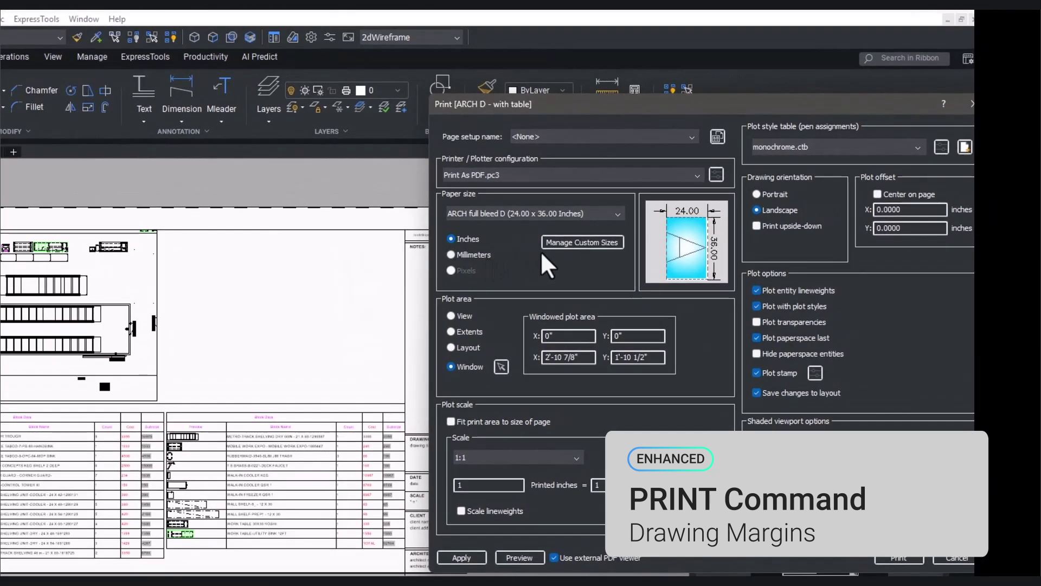
Zero Custom Size 1's bottom and left margins and save over Centered print as pdf.pmp
click(583, 248)
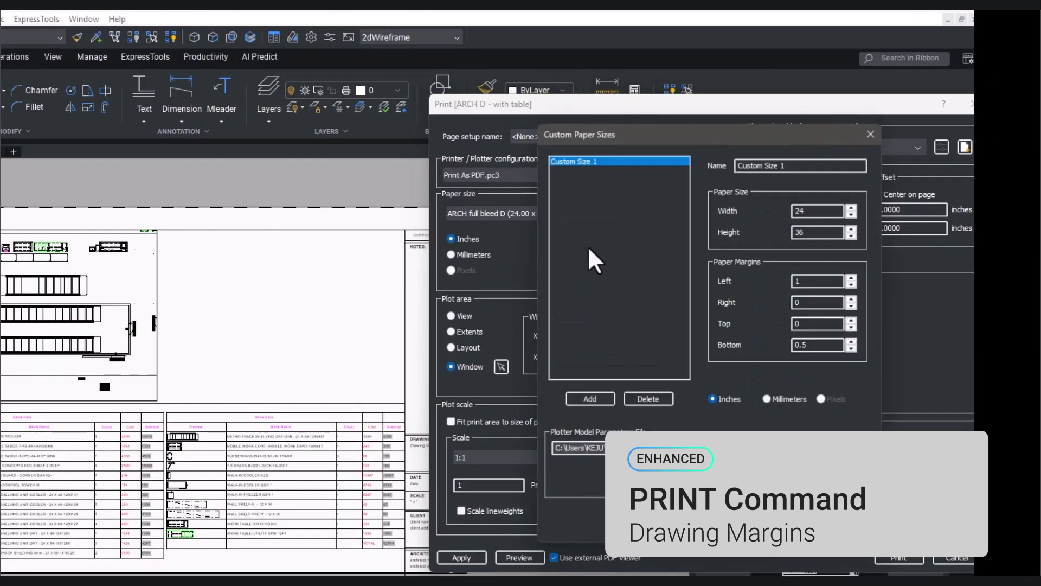
key(Tab)
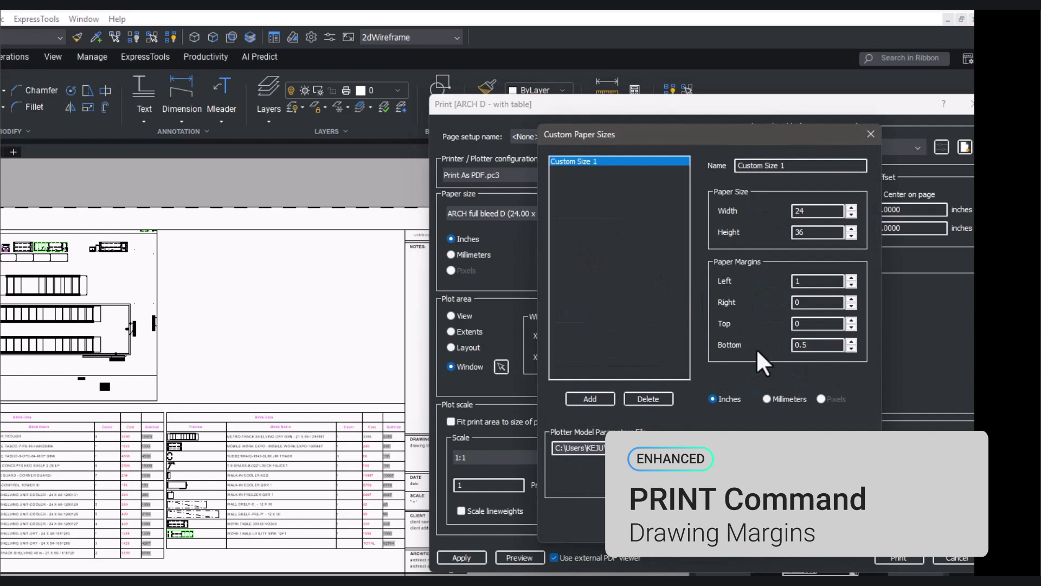
text(0)
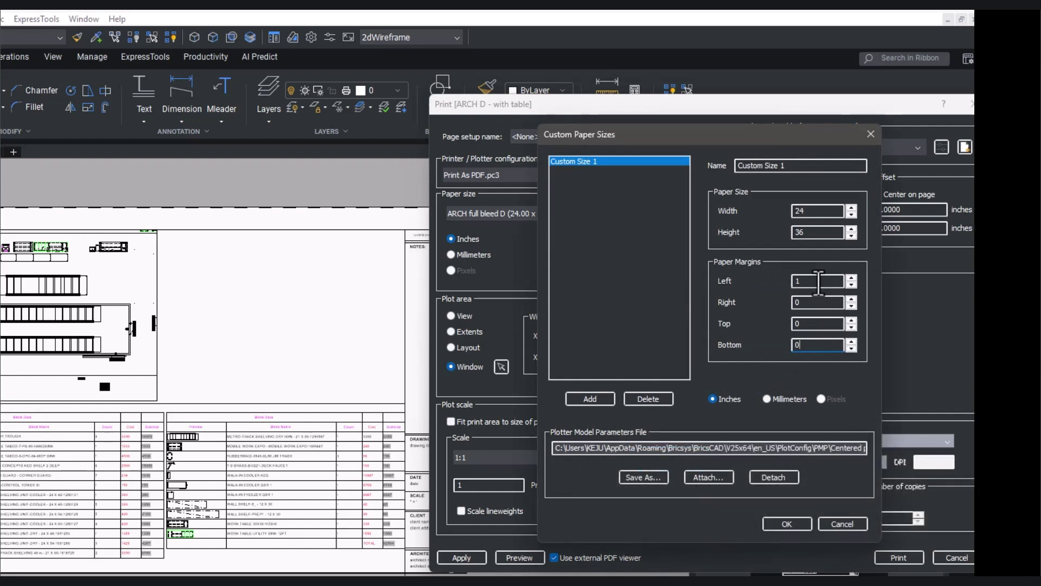
drag(817, 280, 780, 281)
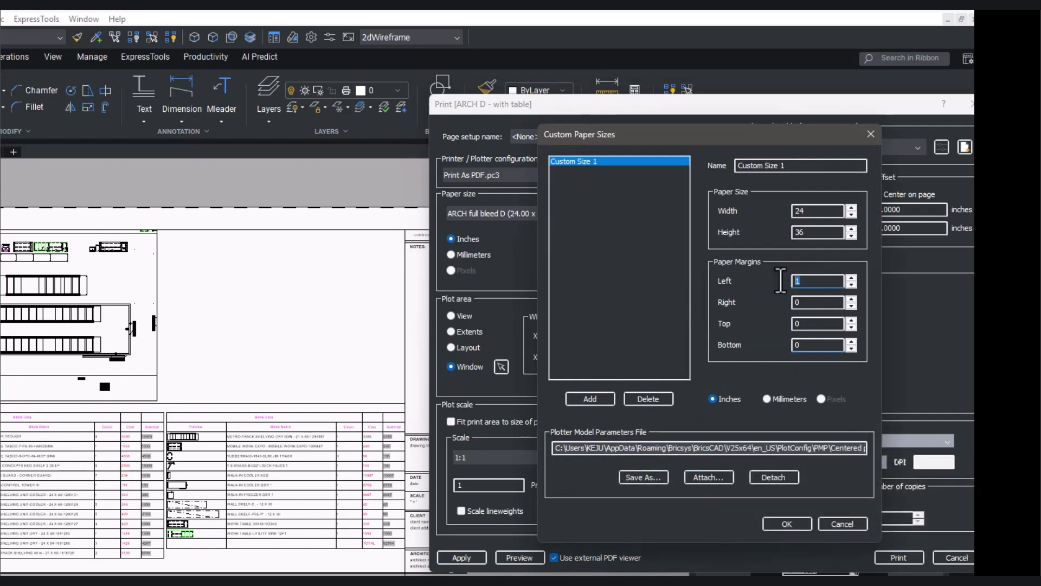
click(635, 479)
double_click(556, 253)
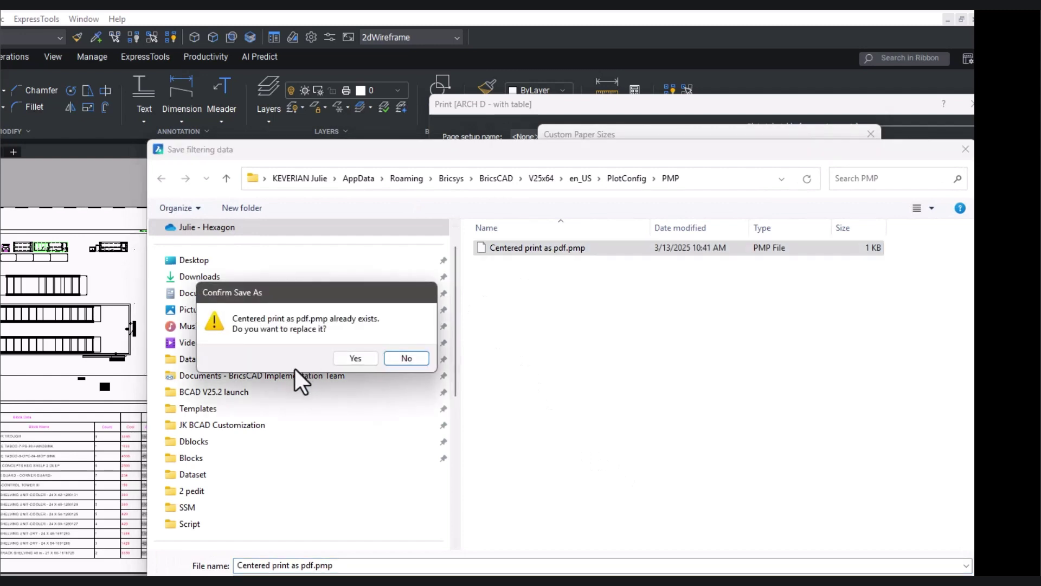
click(357, 359)
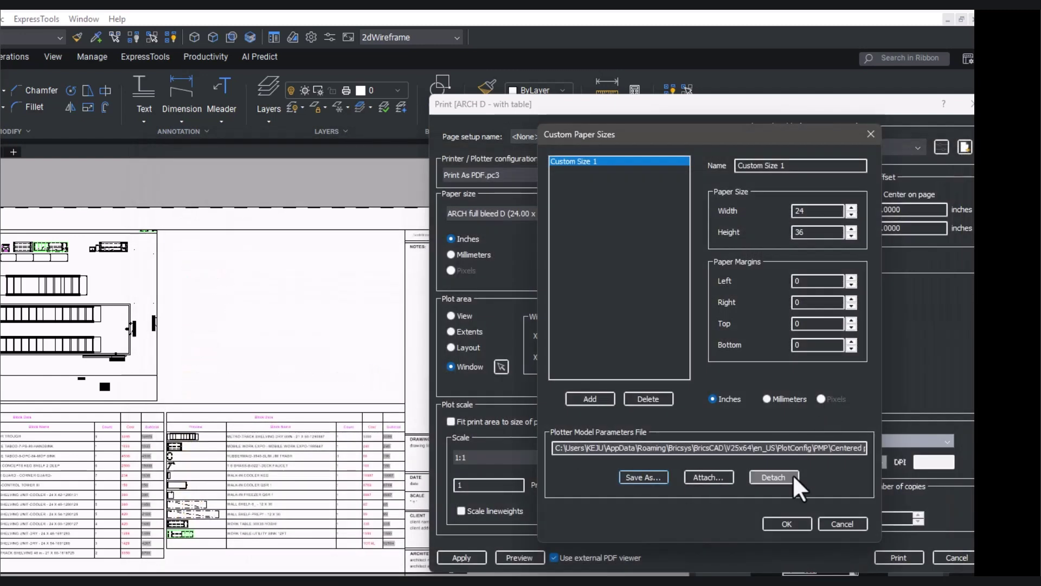
click(765, 525)
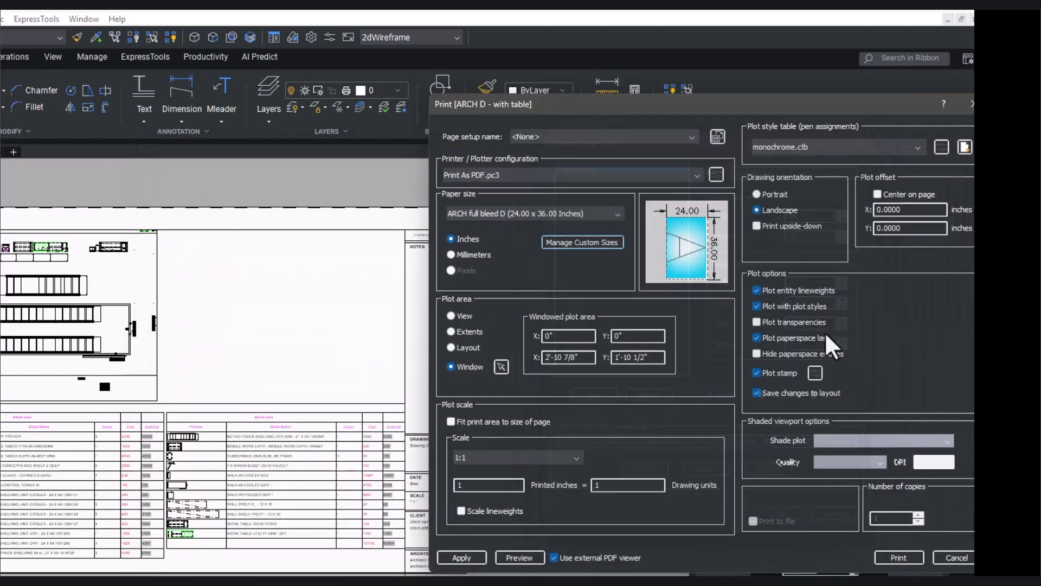
Turn on Center on page for the kitchen layout's print settings and apply it
click(875, 194)
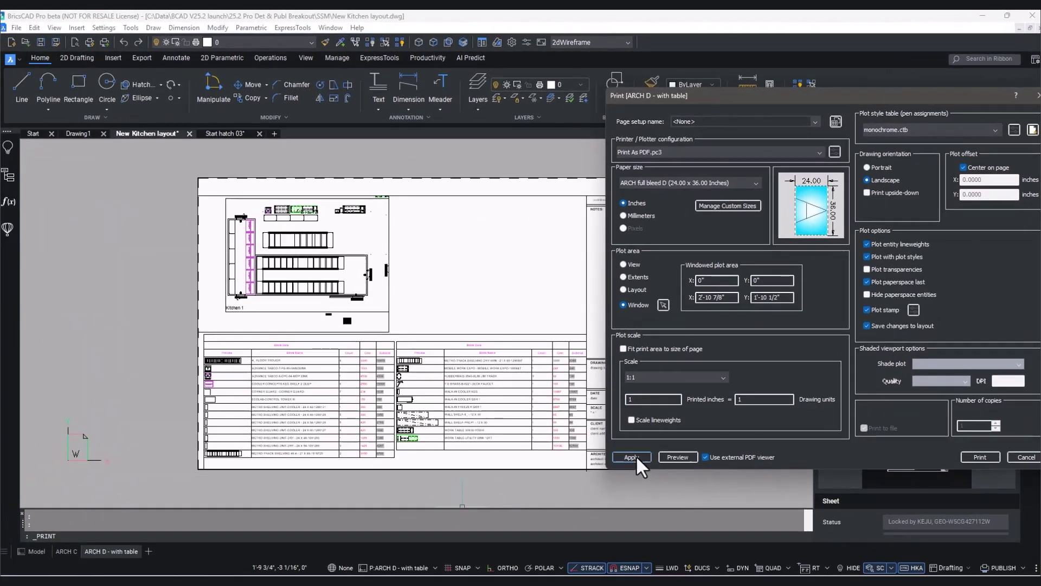
click(637, 458)
click(1026, 458)
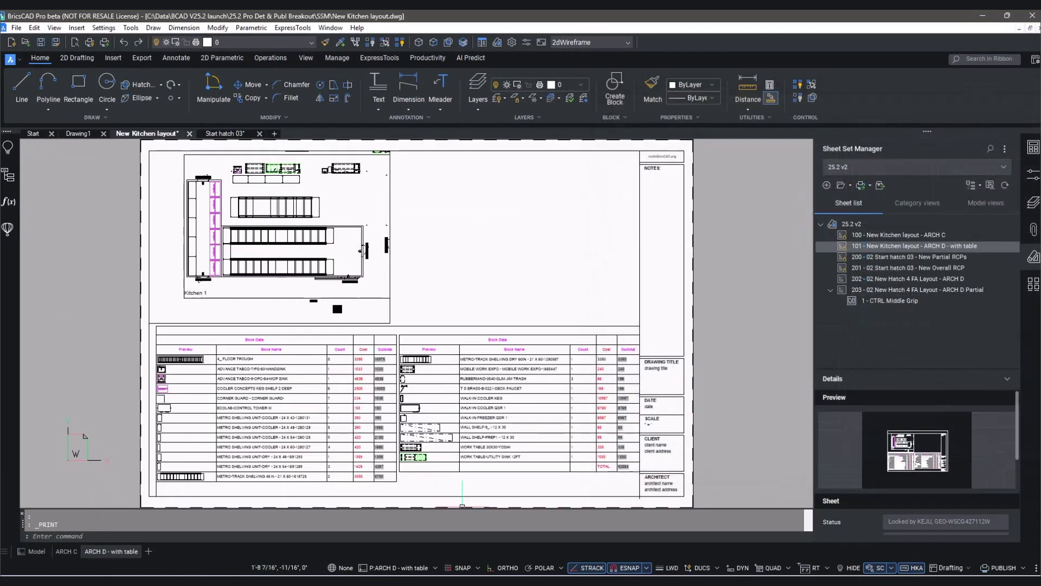